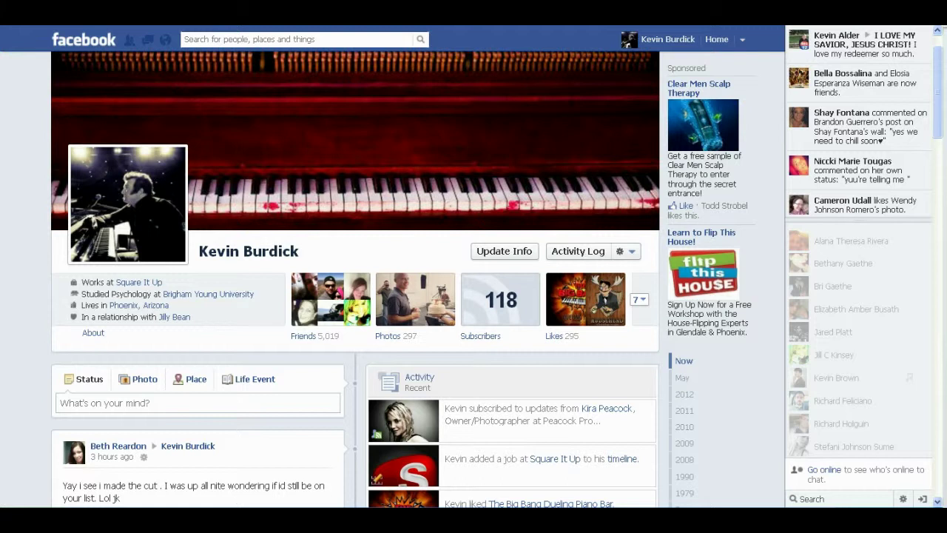
# Step: Try to accept the first pending friend request, which fails at the 5,000-friend limit, then close the requests list
pyautogui.click(328, 338)
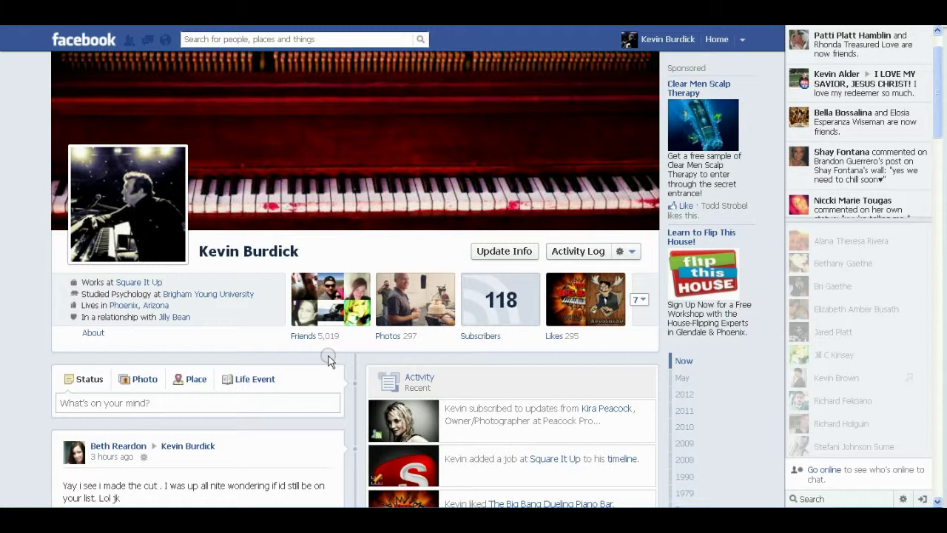
pyautogui.click(129, 41)
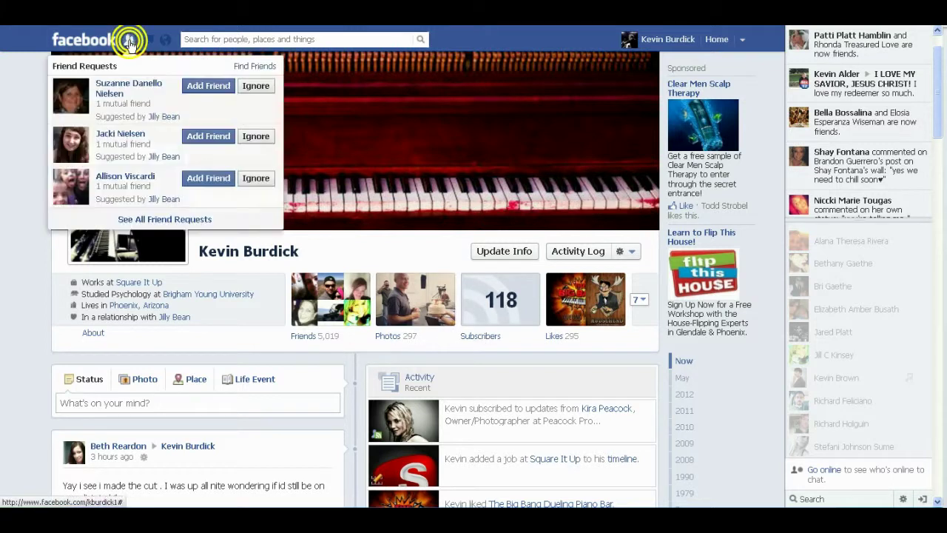
pyautogui.click(204, 88)
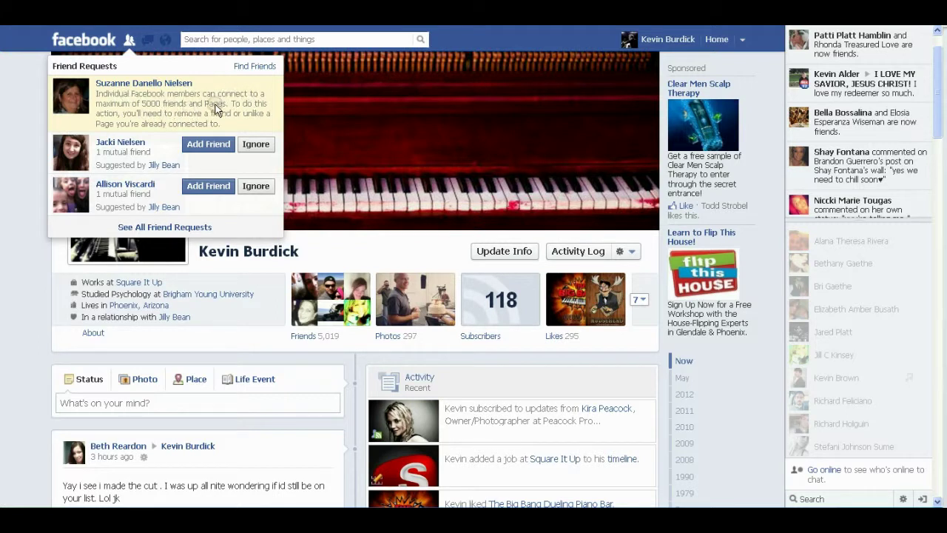
pyautogui.click(130, 39)
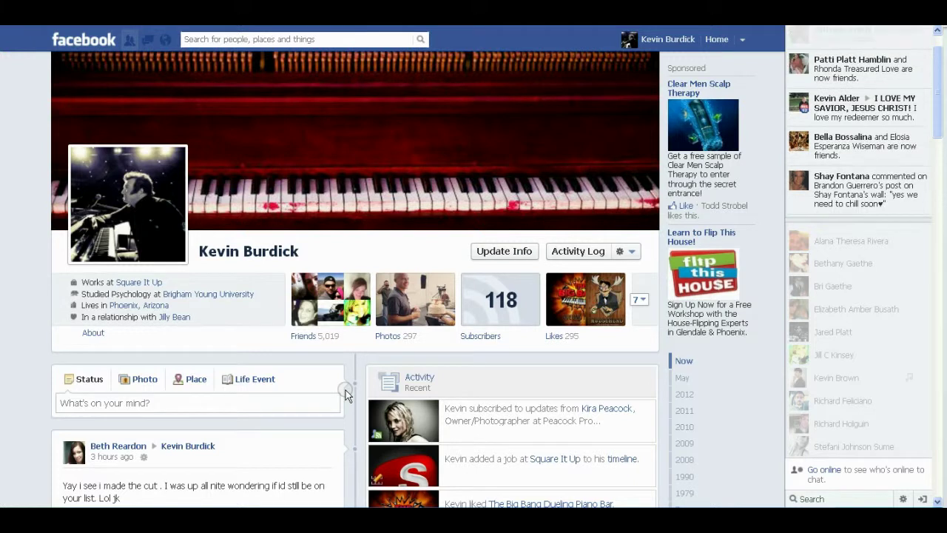
# Step: Open the profile's Friends page, which lists all 5,019 friends
pyautogui.click(328, 338)
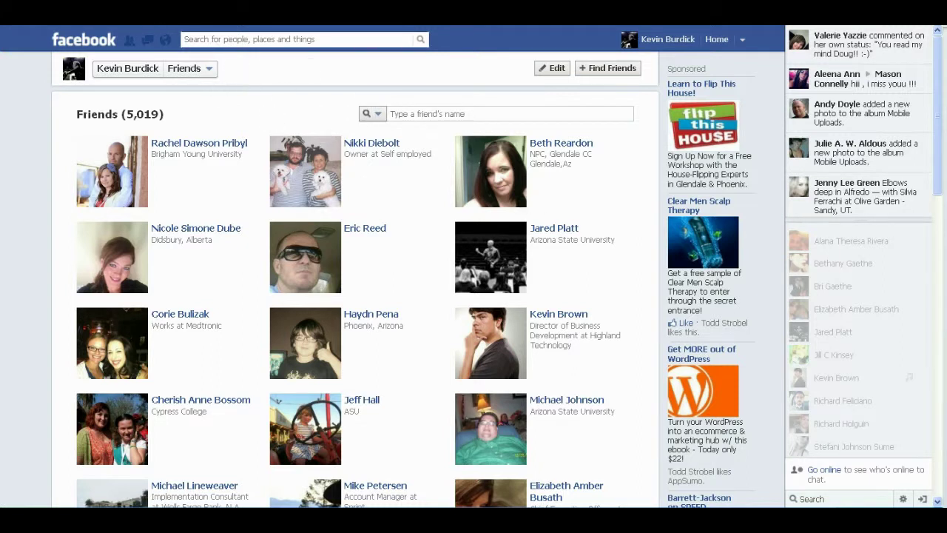
pyautogui.scroll(-10, 303, 189)
pyautogui.scroll(-4, 303, 188)
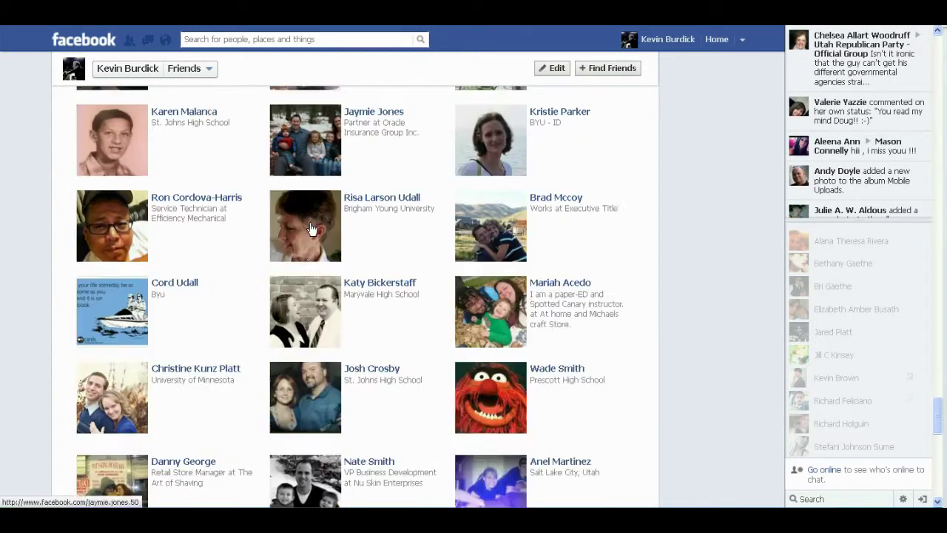
pyautogui.scroll(-4, 310, 224)
pyautogui.scroll(1, 310, 223)
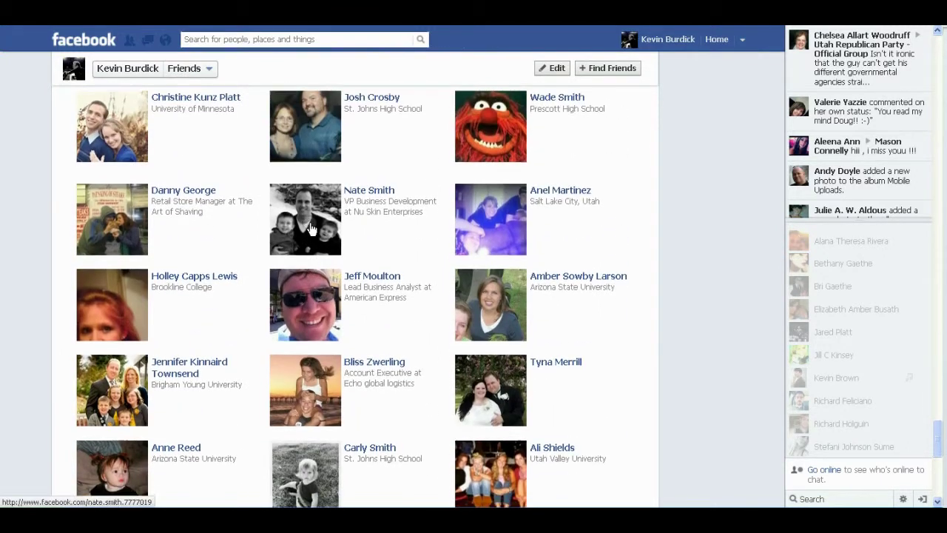
pyautogui.scroll(-3, 310, 223)
pyautogui.scroll(-5, 310, 226)
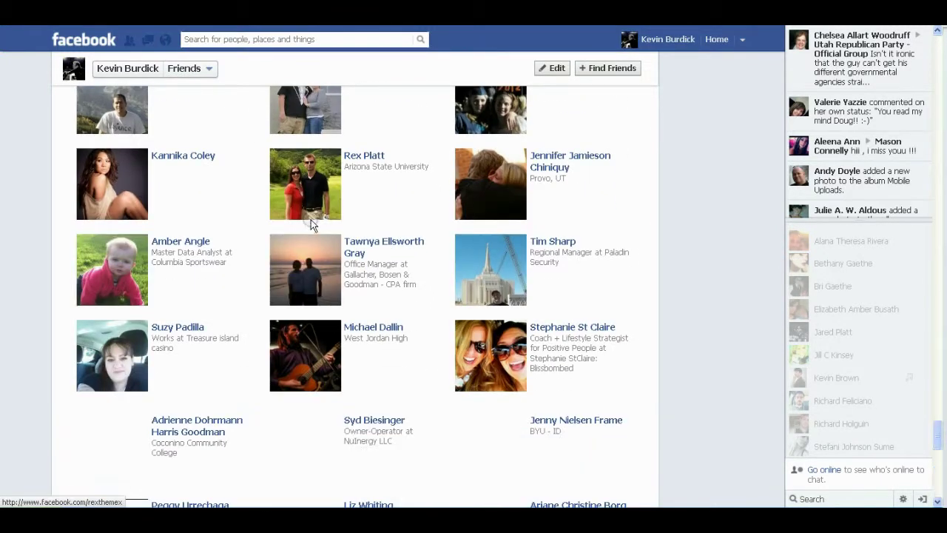
pyautogui.scroll(-4, 307, 222)
pyautogui.scroll(-3, 301, 237)
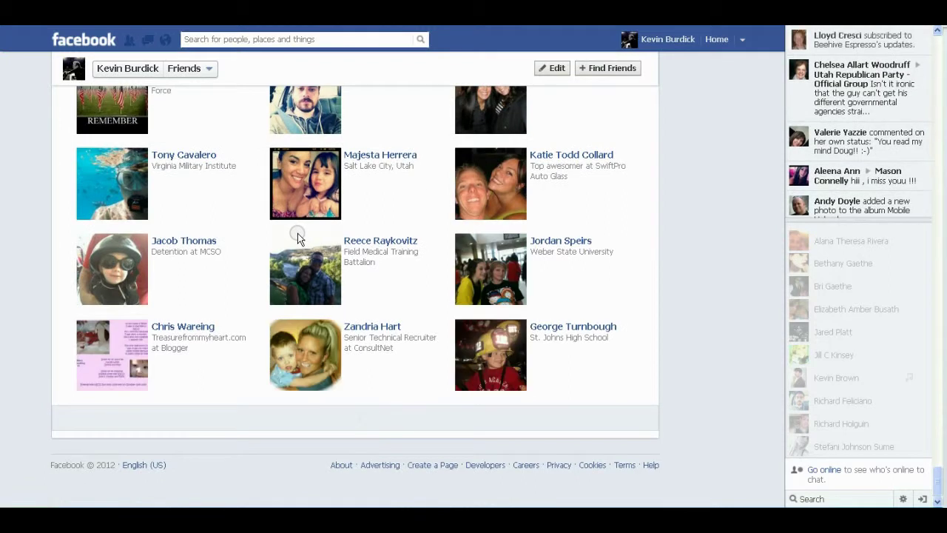
pyautogui.scroll(-5, 299, 236)
pyautogui.scroll(-7, 298, 235)
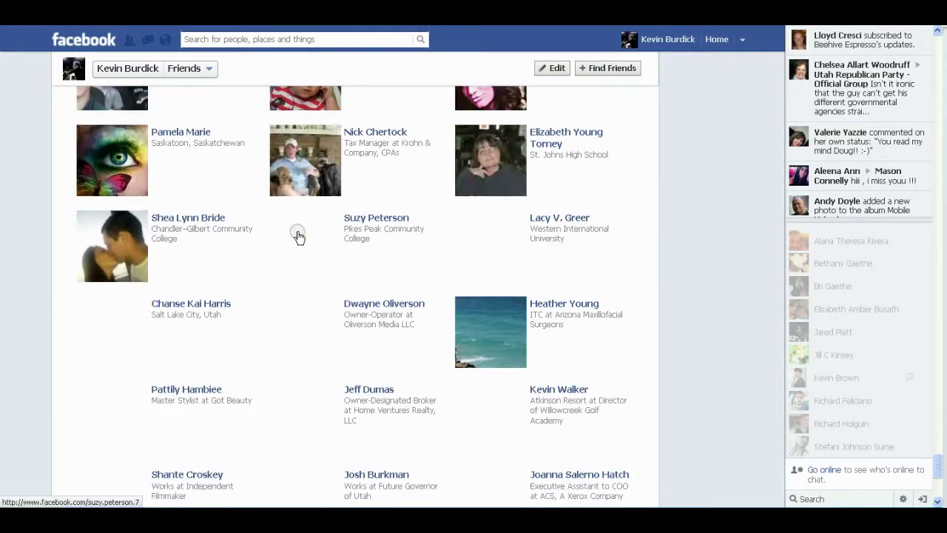
pyautogui.scroll(-6, 298, 235)
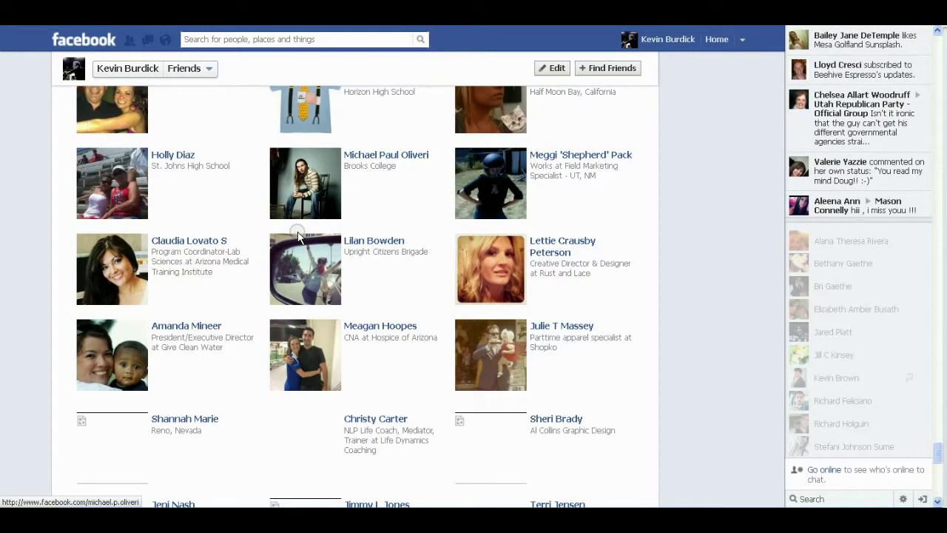
pyautogui.scroll(-5, 298, 235)
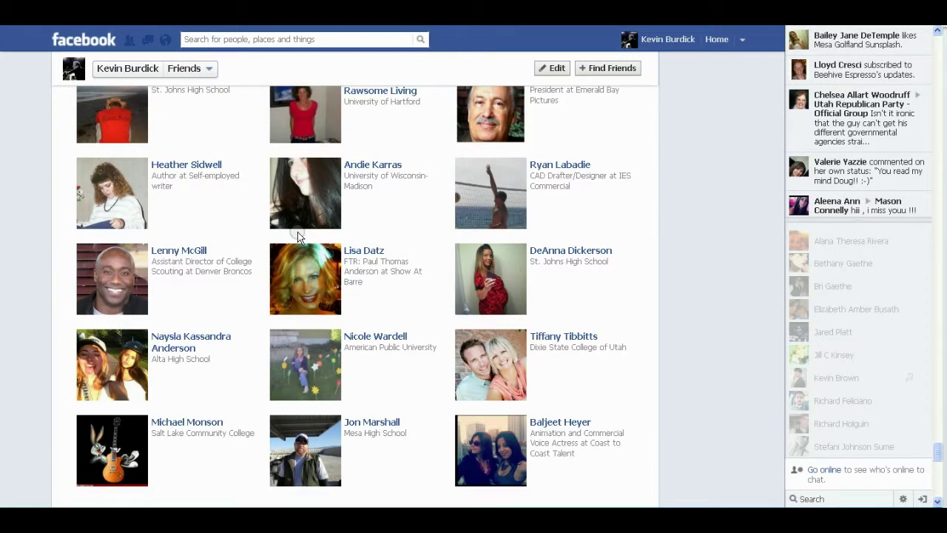
pyautogui.scroll(-4, 282, 238)
pyautogui.scroll(-6, 281, 240)
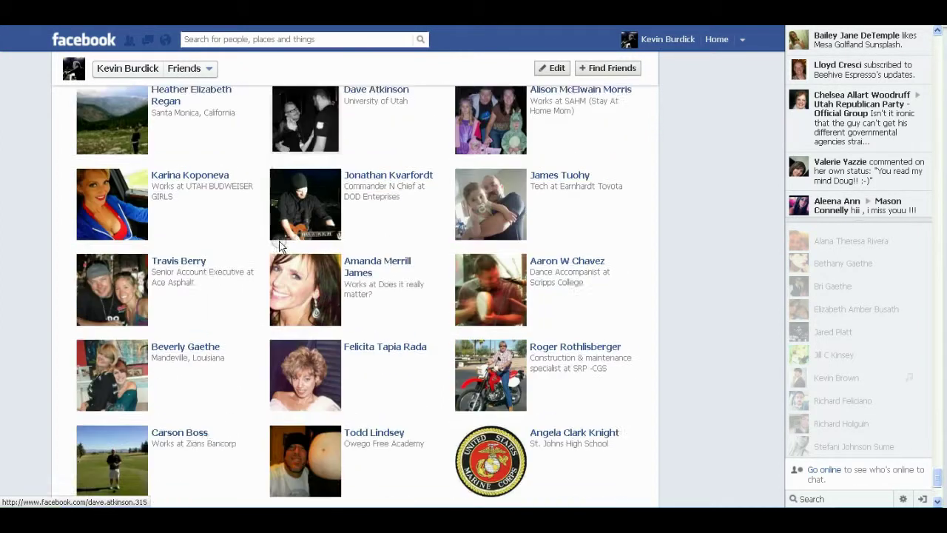
pyautogui.scroll(-6, 278, 246)
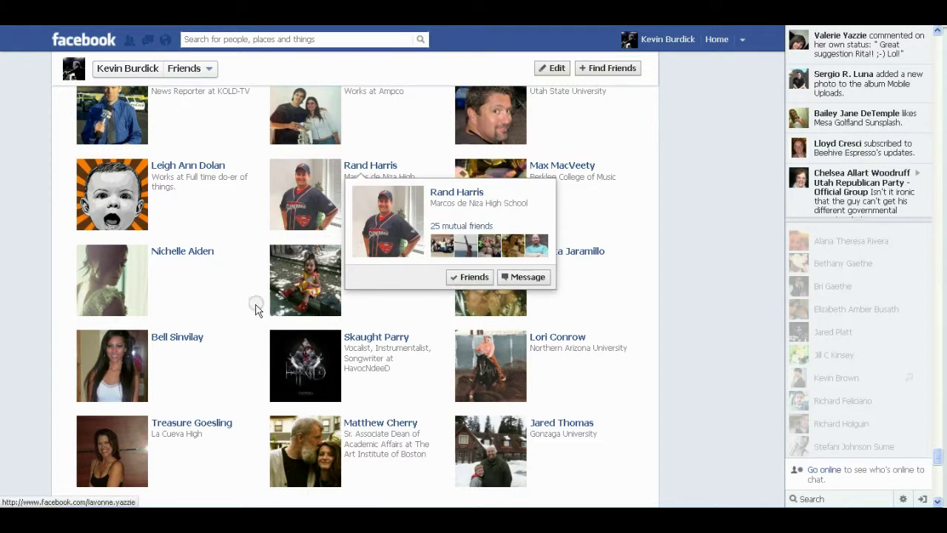
pyautogui.scroll(-2, 254, 304)
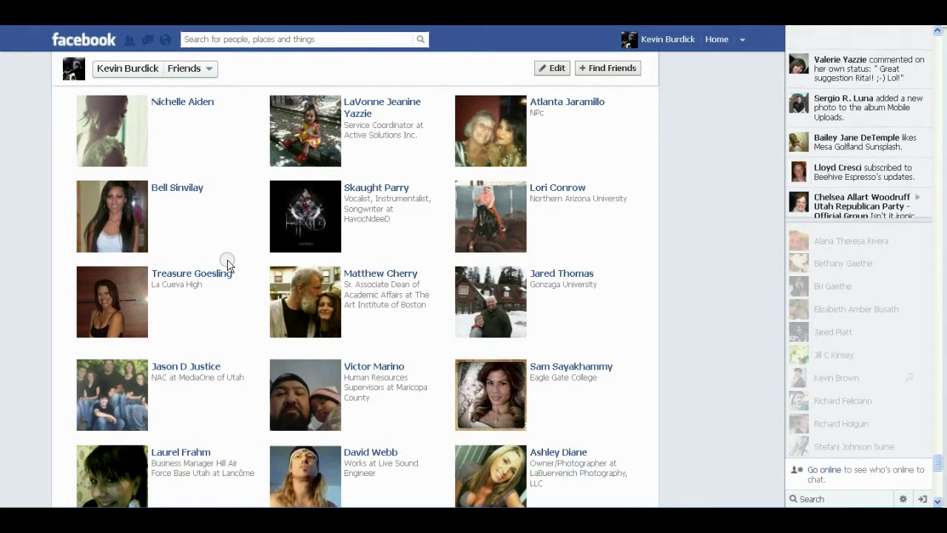
pyautogui.scroll(-1, 200, 244)
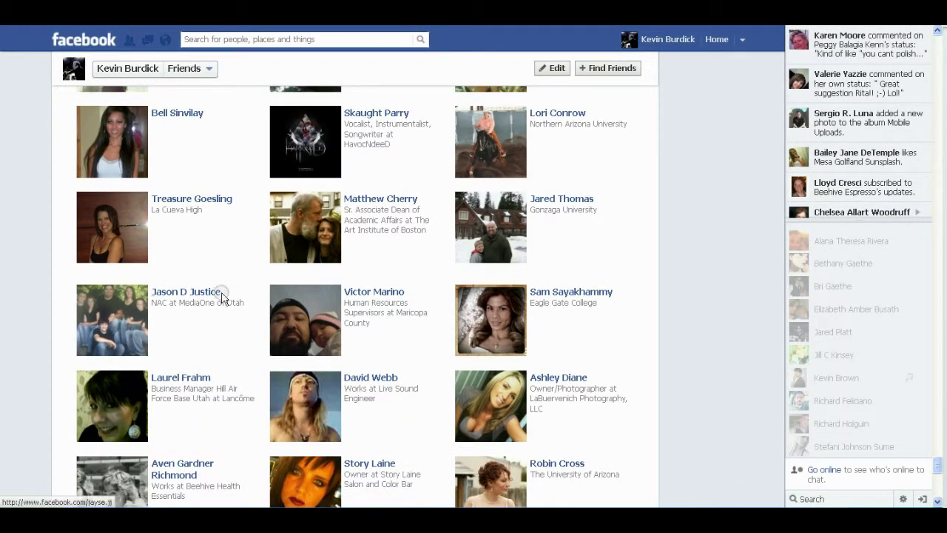
# Step: Open a friend's profile in a new browser tab
pyautogui.rightClick(393, 294)
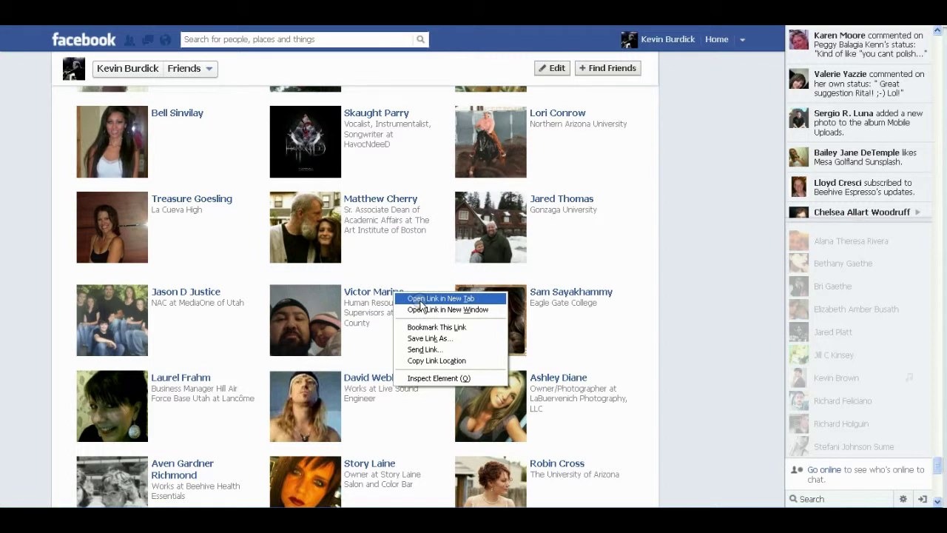
pyautogui.click(421, 301)
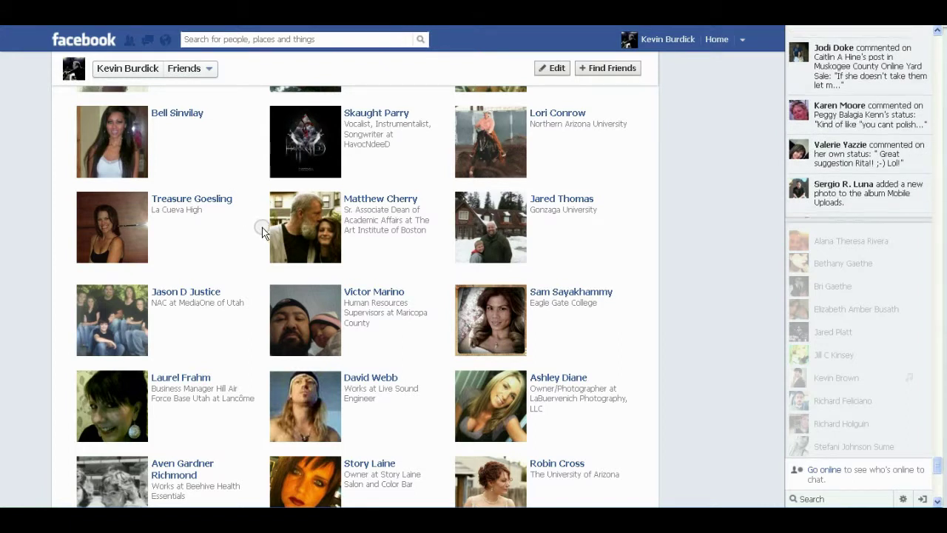
pyautogui.scroll(-5, 262, 231)
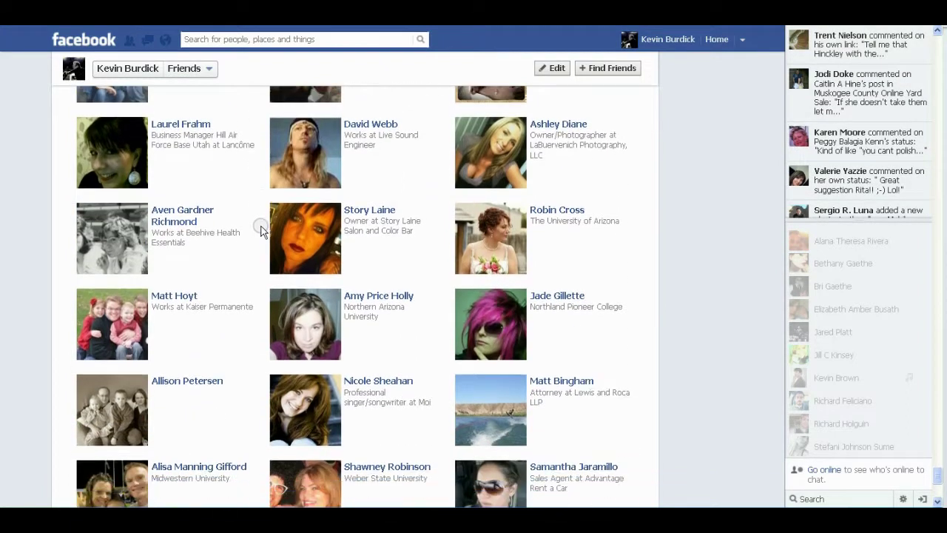
pyautogui.scroll(-9, 312, 321)
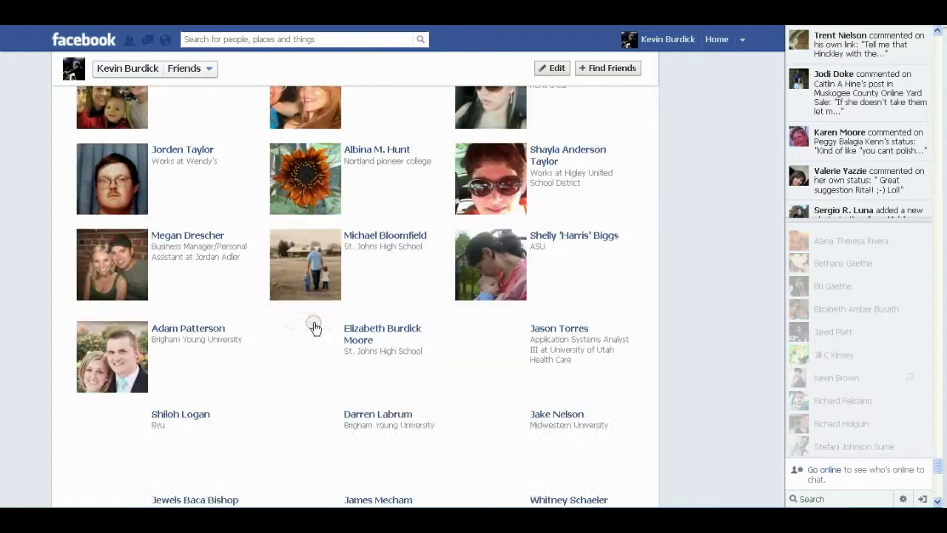
pyautogui.scroll(-8, 312, 319)
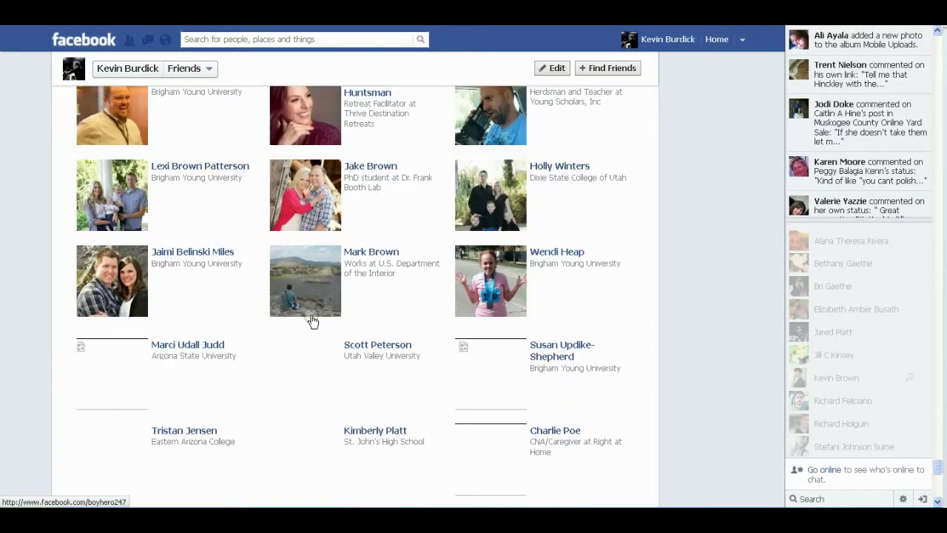
pyautogui.scroll(-10, 311, 319)
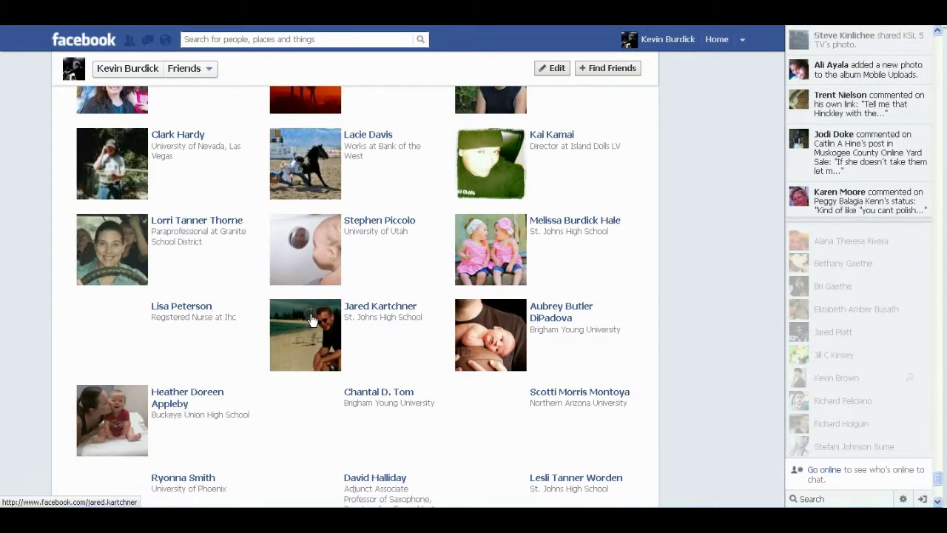
pyautogui.scroll(-1, 311, 320)
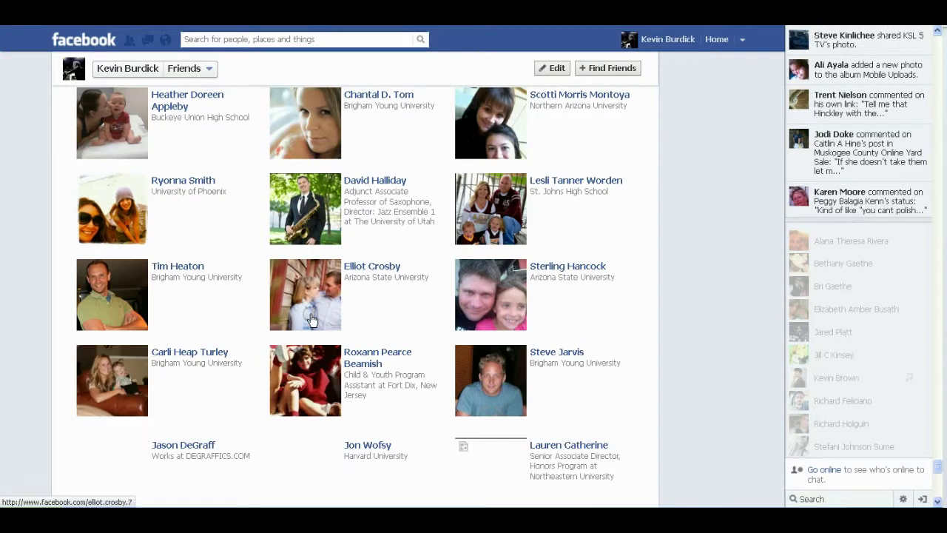
pyautogui.scroll(-5, 311, 318)
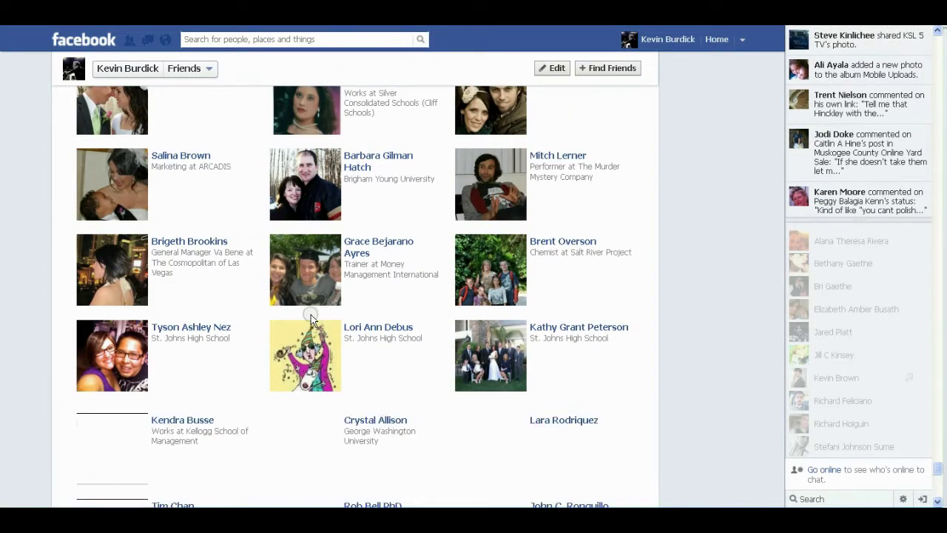
pyautogui.scroll(-10, 310, 317)
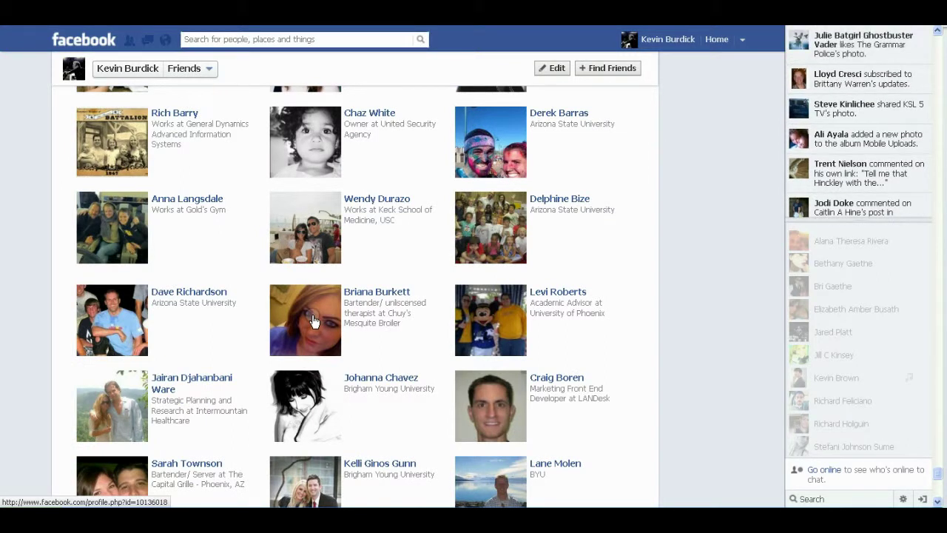
pyautogui.scroll(-4, 314, 320)
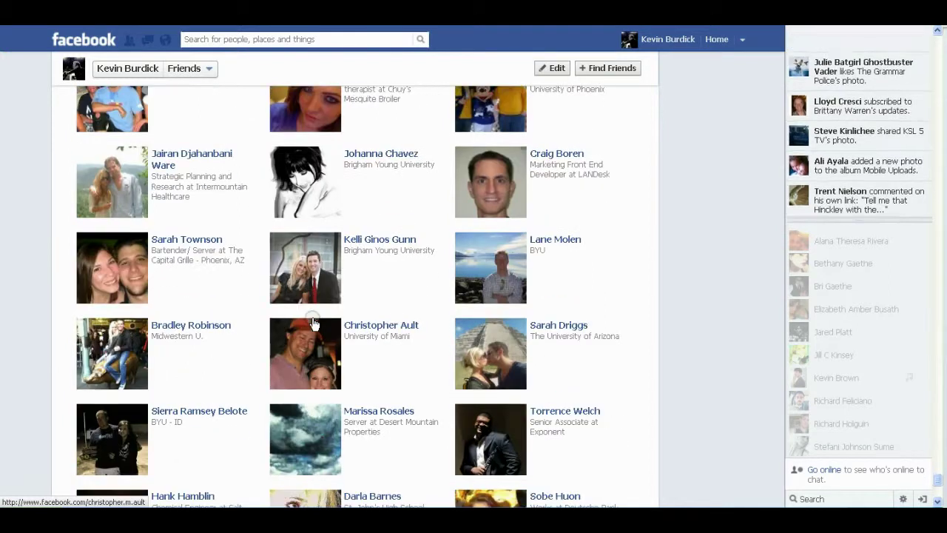
pyautogui.scroll(-3, 313, 321)
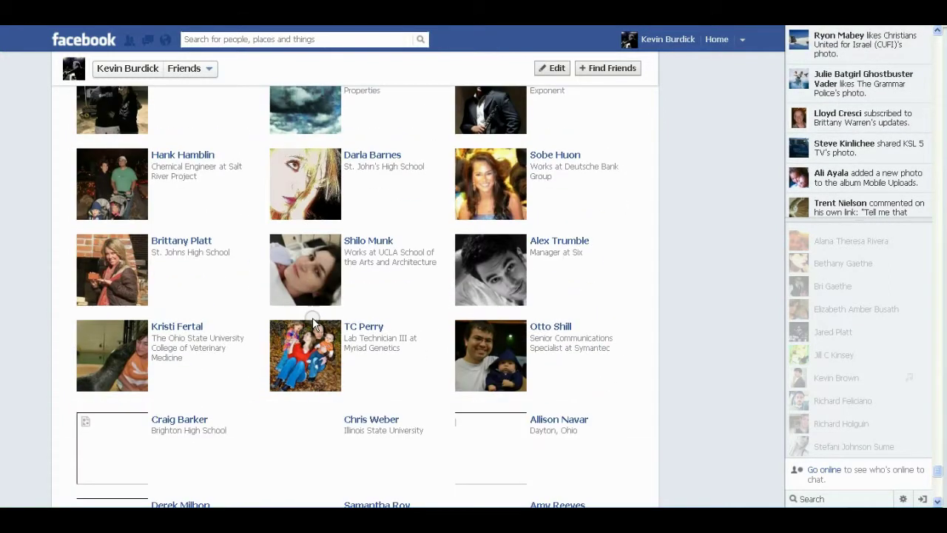
pyautogui.scroll(-3, 314, 323)
pyautogui.scroll(-6, 313, 322)
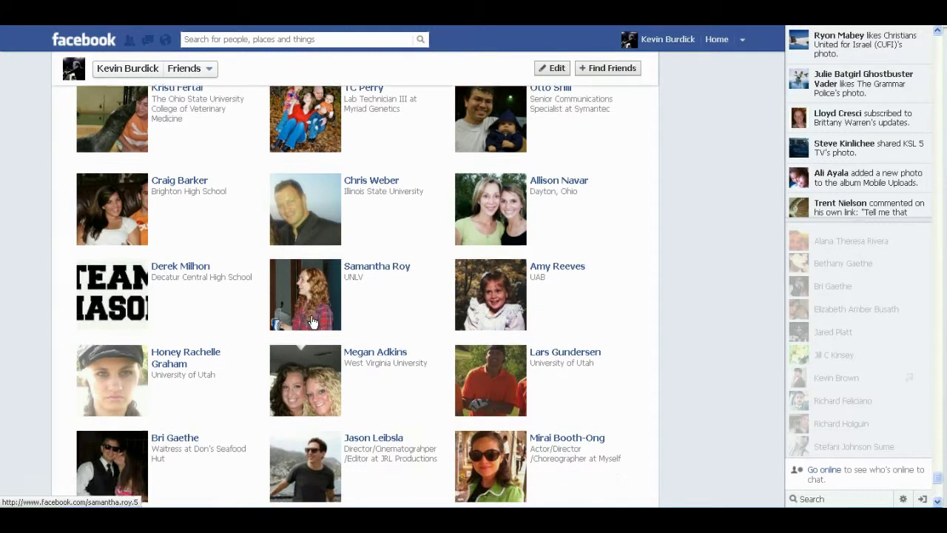
pyautogui.scroll(-5, 312, 322)
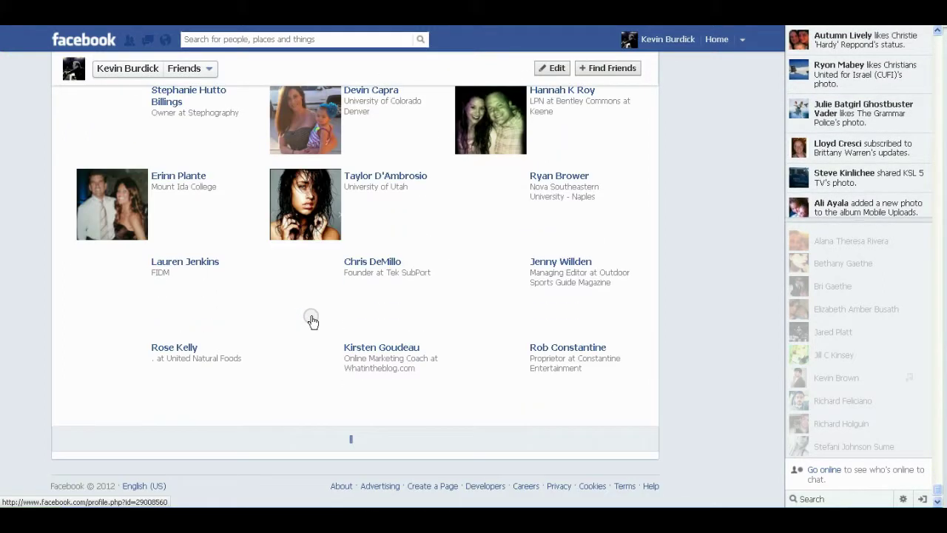
pyautogui.scroll(-10, 312, 321)
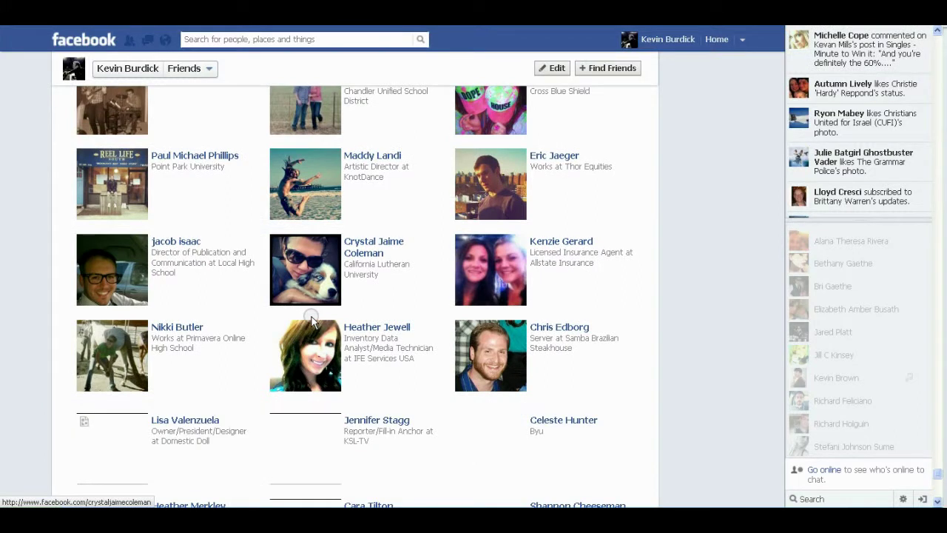
pyautogui.scroll(-15, 311, 320)
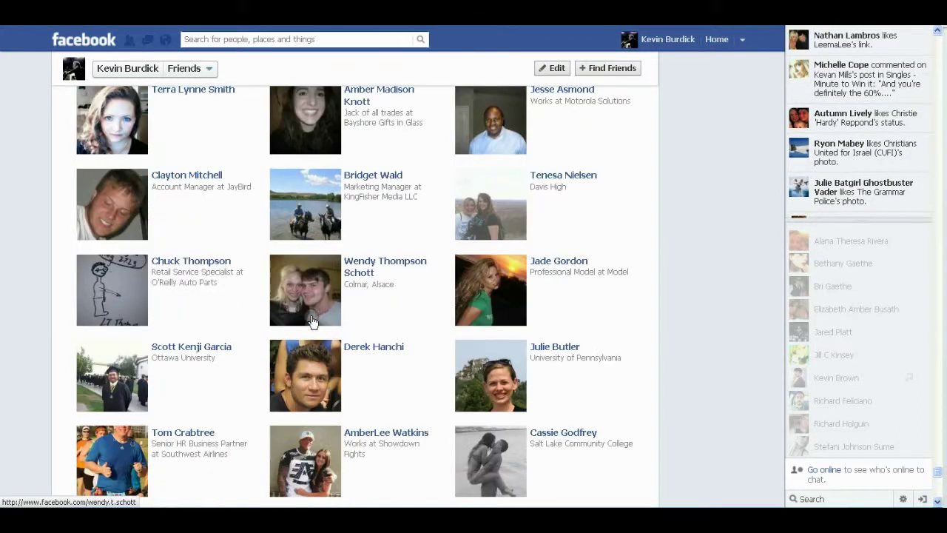
pyautogui.scroll(-6, 312, 320)
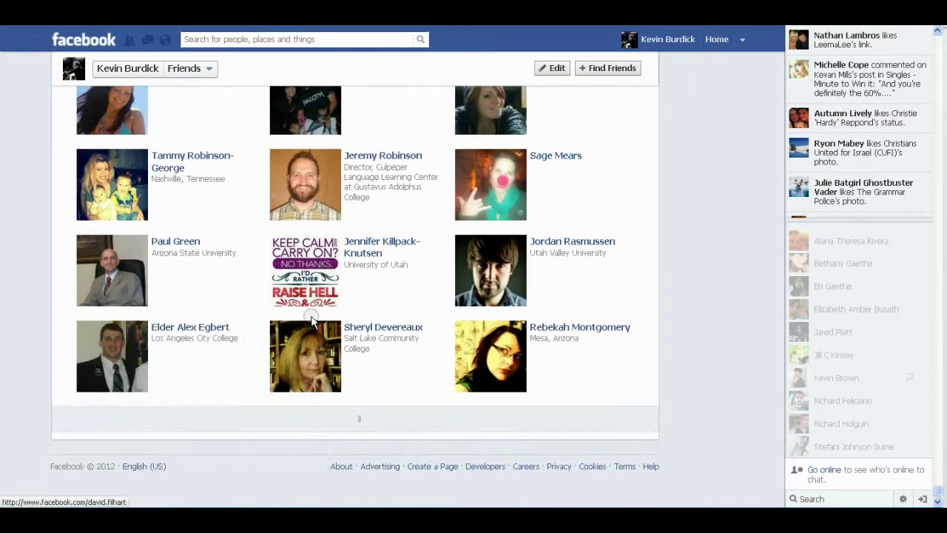
pyautogui.scroll(-6, 312, 320)
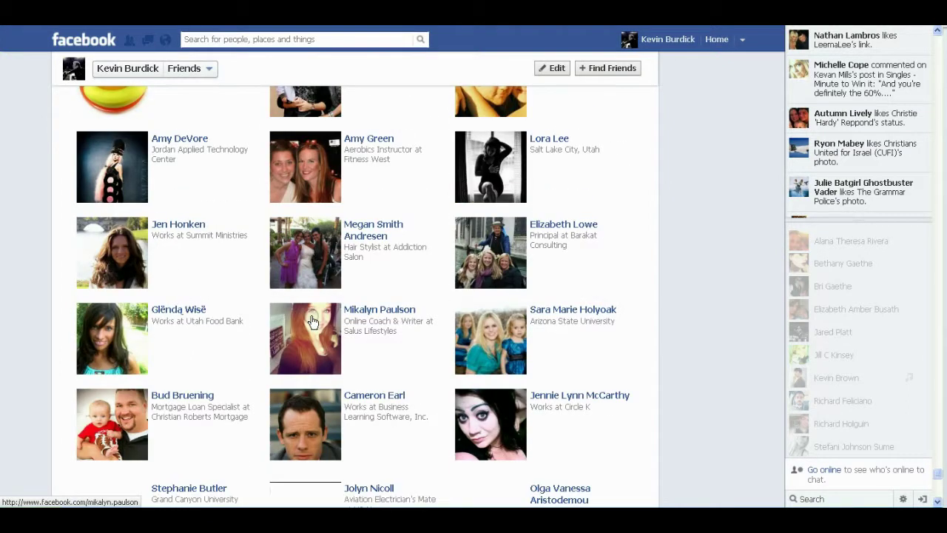
pyautogui.scroll(-10, 311, 320)
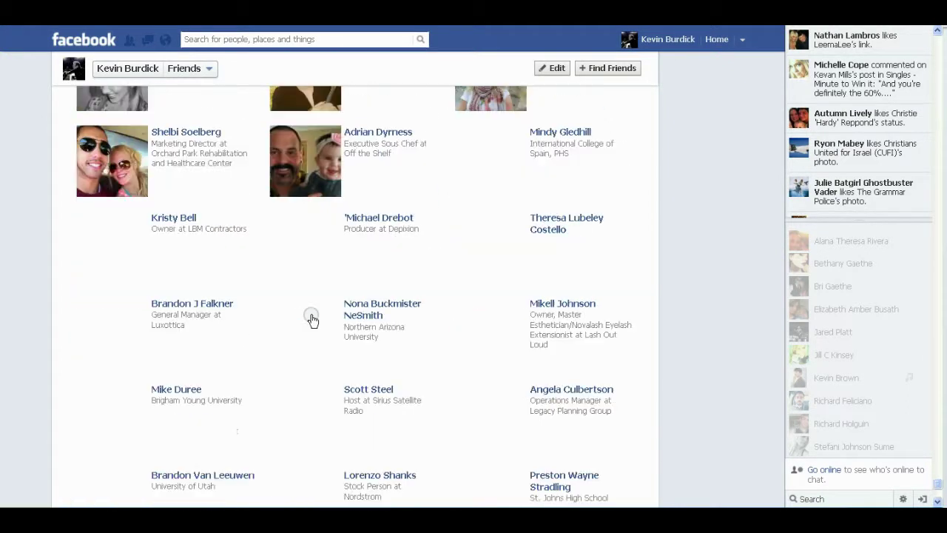
pyautogui.scroll(-4, 312, 320)
pyautogui.scroll(-6, 311, 319)
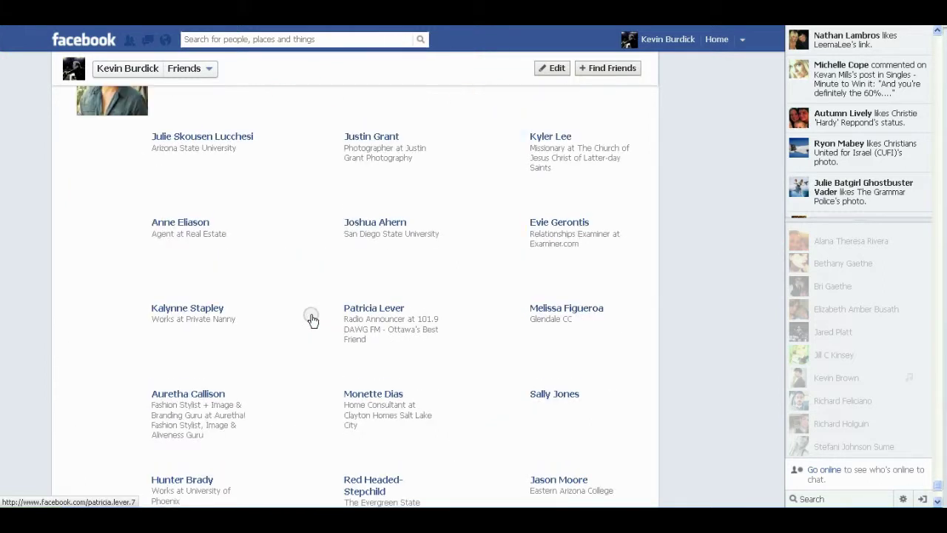
pyautogui.scroll(-3, 311, 320)
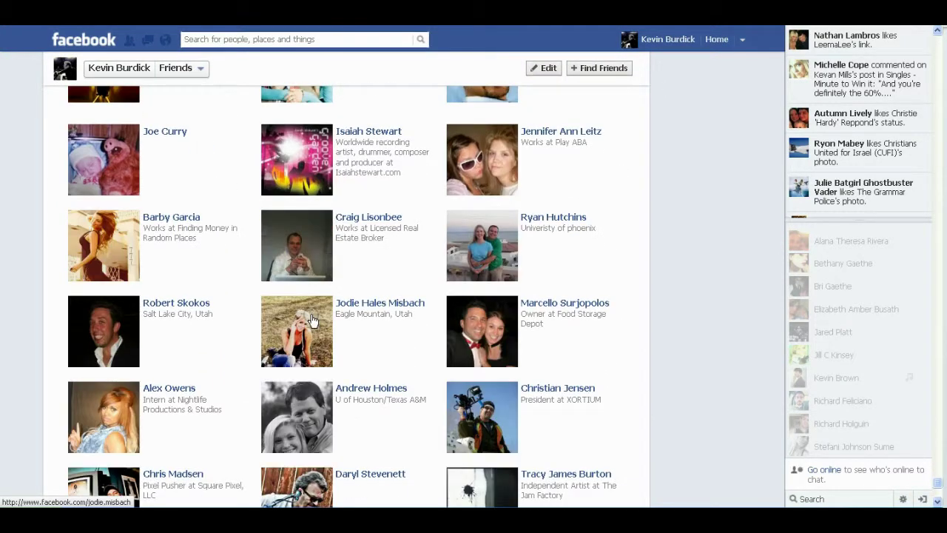
pyautogui.scroll(-3, 303, 311)
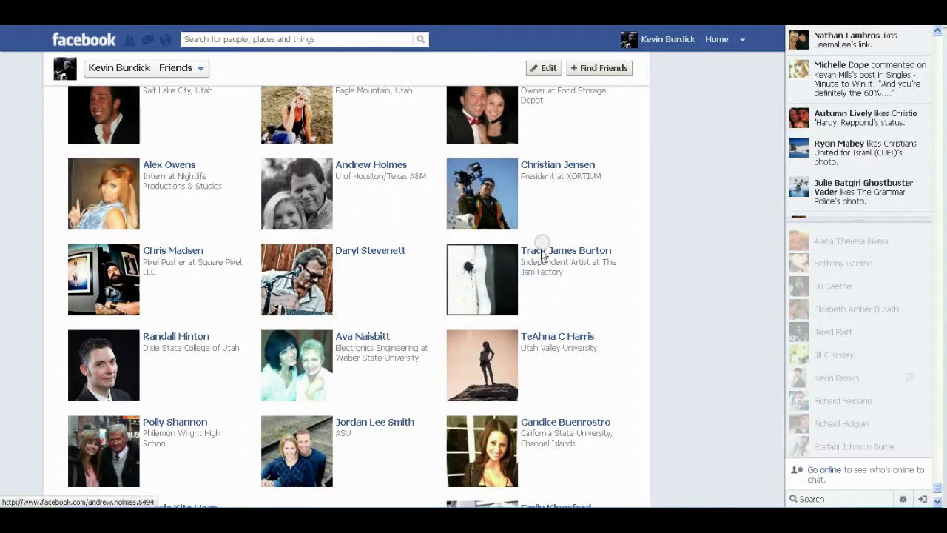
pyautogui.scroll(-2, 374, 285)
pyautogui.scroll(-8, 370, 287)
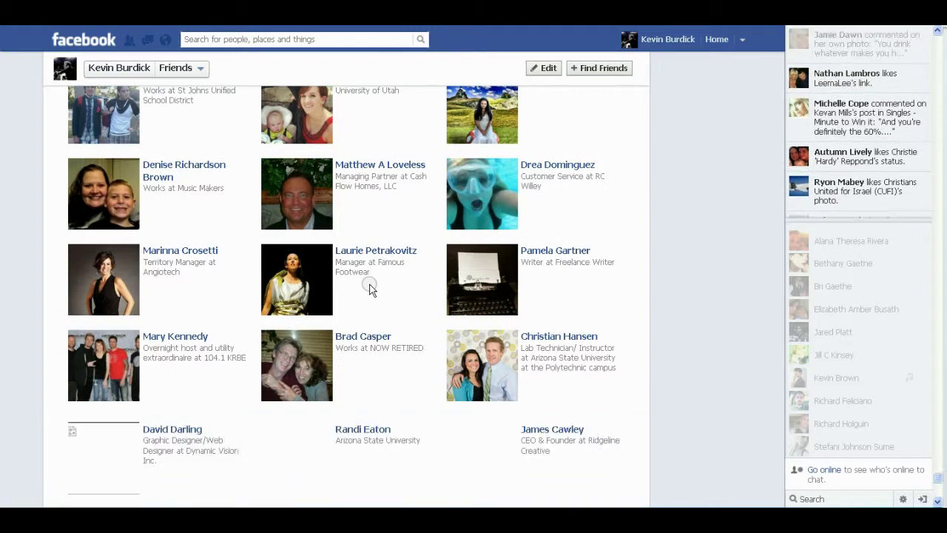
pyautogui.scroll(-8, 371, 287)
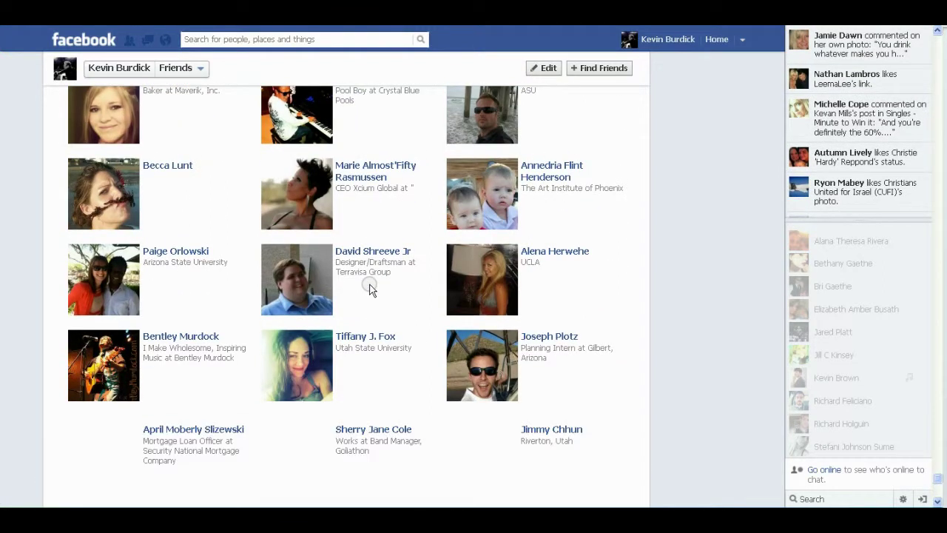
pyautogui.scroll(-10, 371, 287)
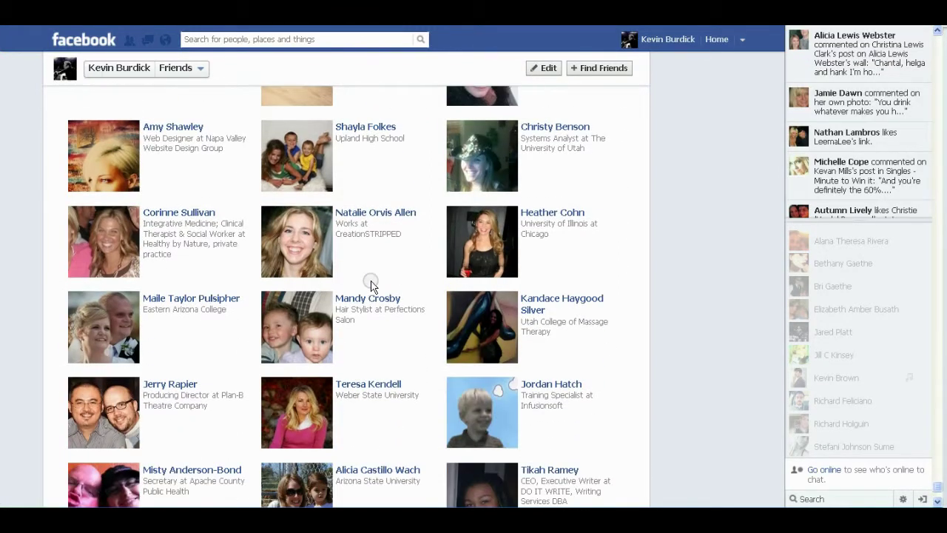
pyautogui.scroll(-3, 371, 285)
pyautogui.scroll(-8, 370, 285)
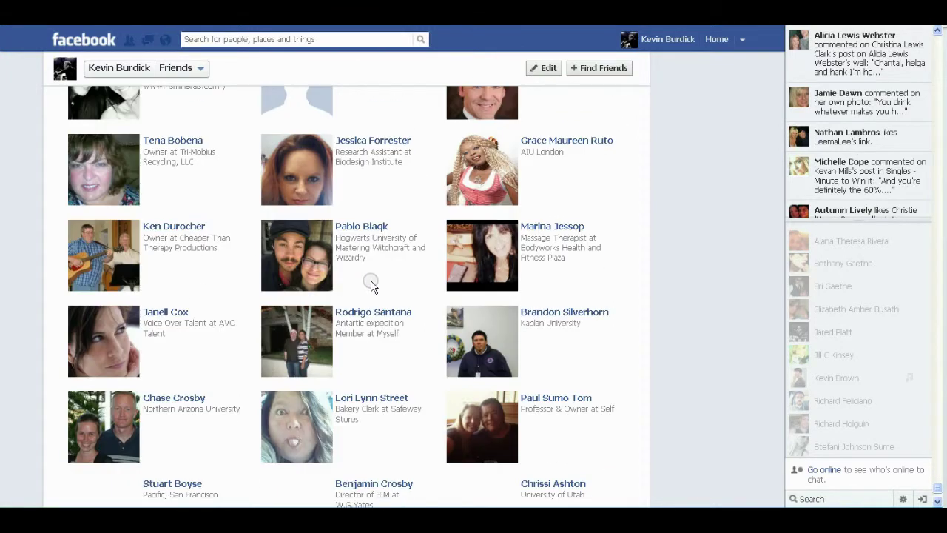
pyautogui.scroll(2, 371, 285)
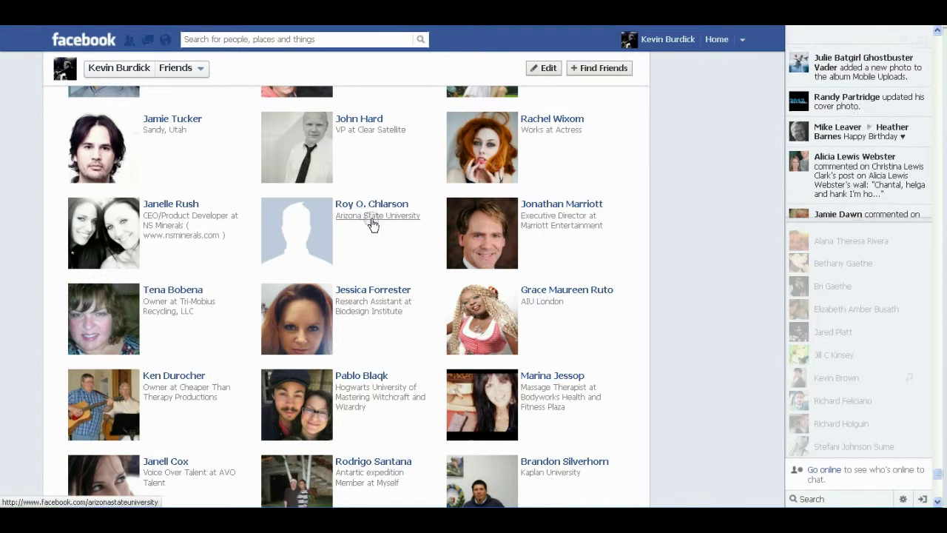
pyautogui.rightClick(379, 206)
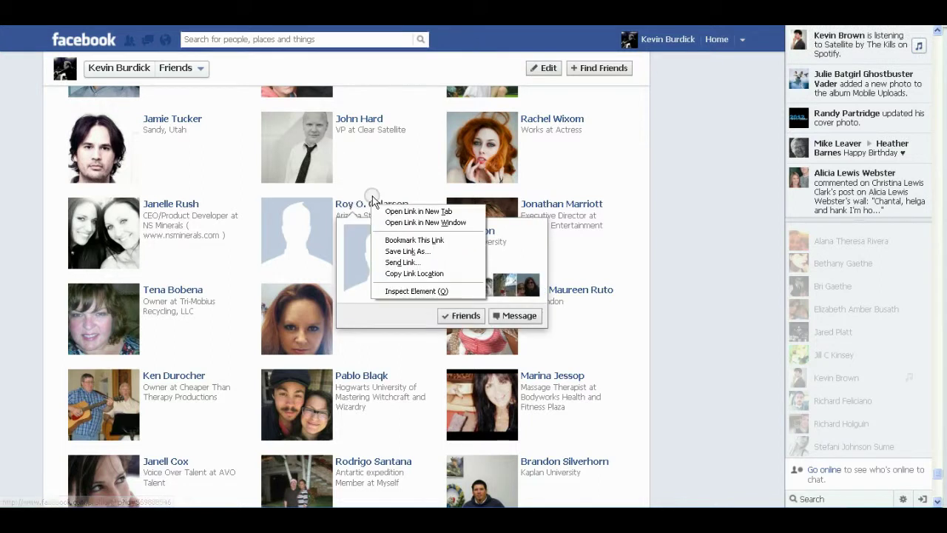
pyautogui.click(418, 212)
pyautogui.scroll(-10, 367, 237)
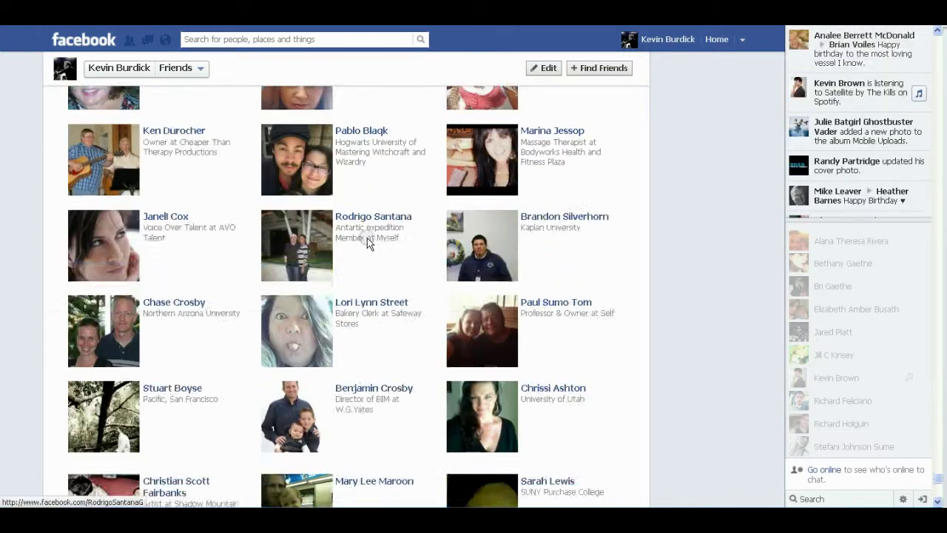
# Step: Scroll further down the friends list so more friends load
pyautogui.scroll(-3, 334, 256)
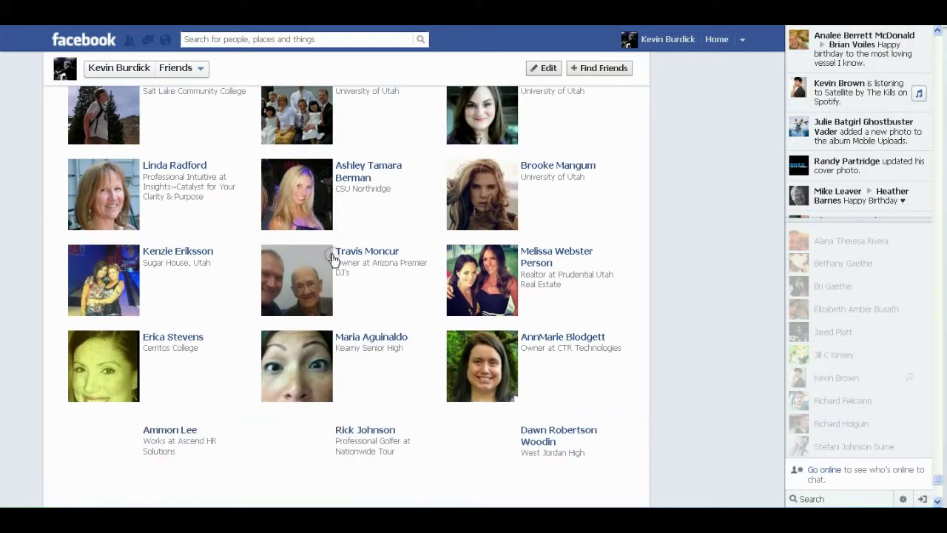
pyautogui.scroll(-5, 333, 258)
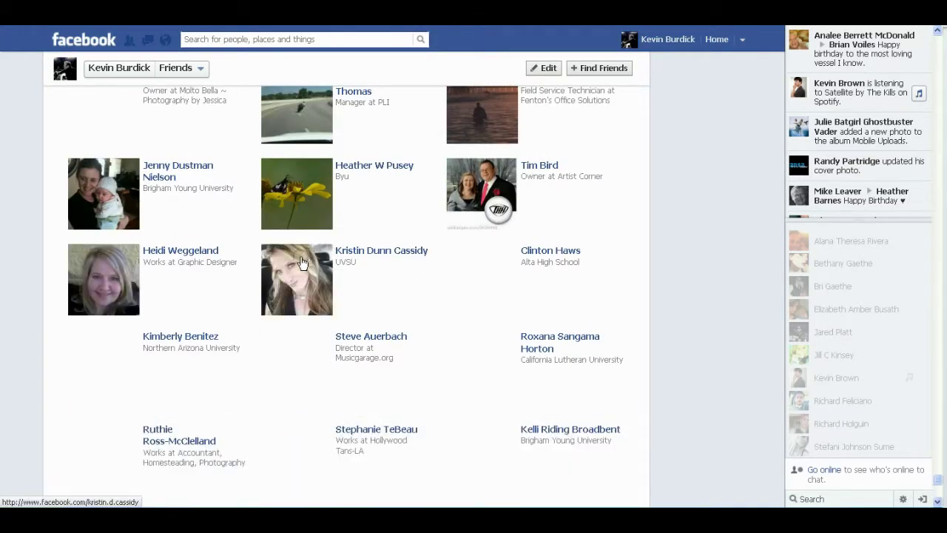
pyautogui.scroll(-5, 292, 263)
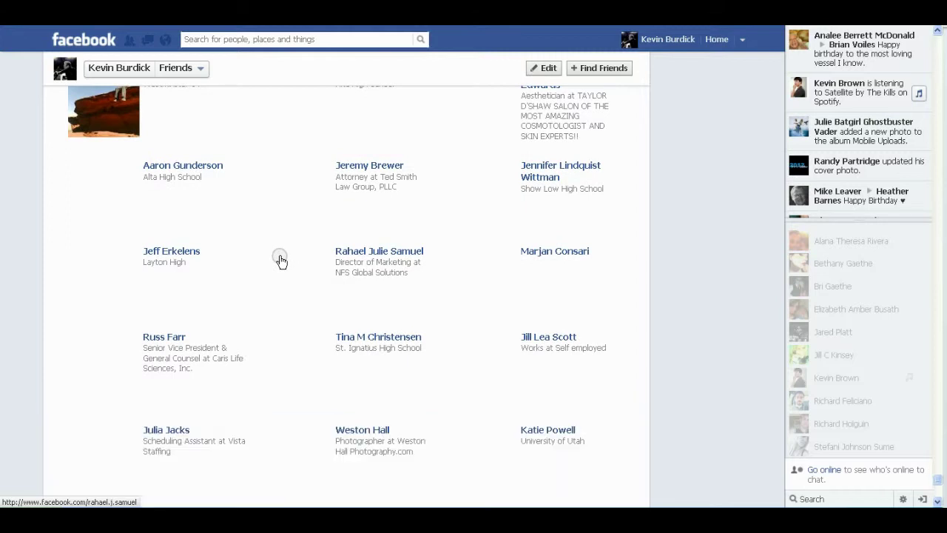
pyautogui.scroll(-10, 280, 260)
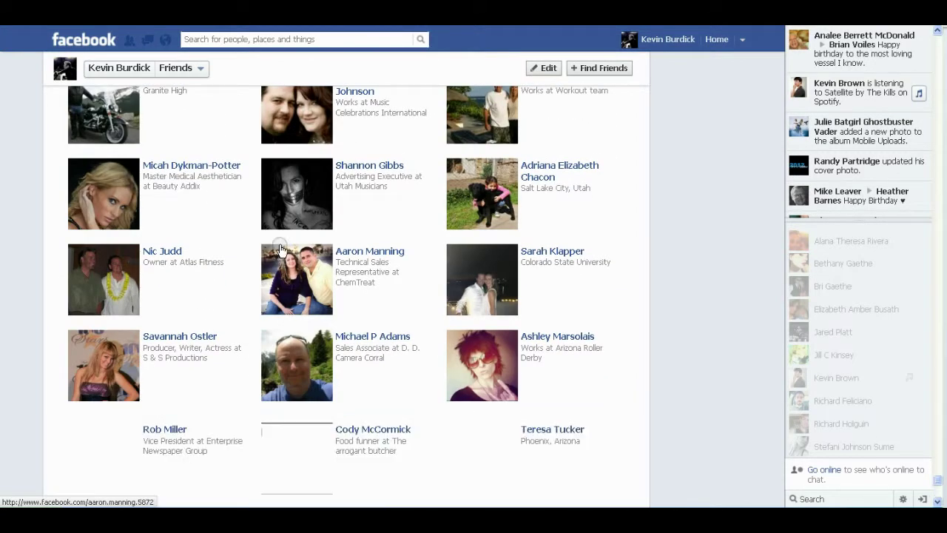
pyautogui.scroll(-5, 281, 246)
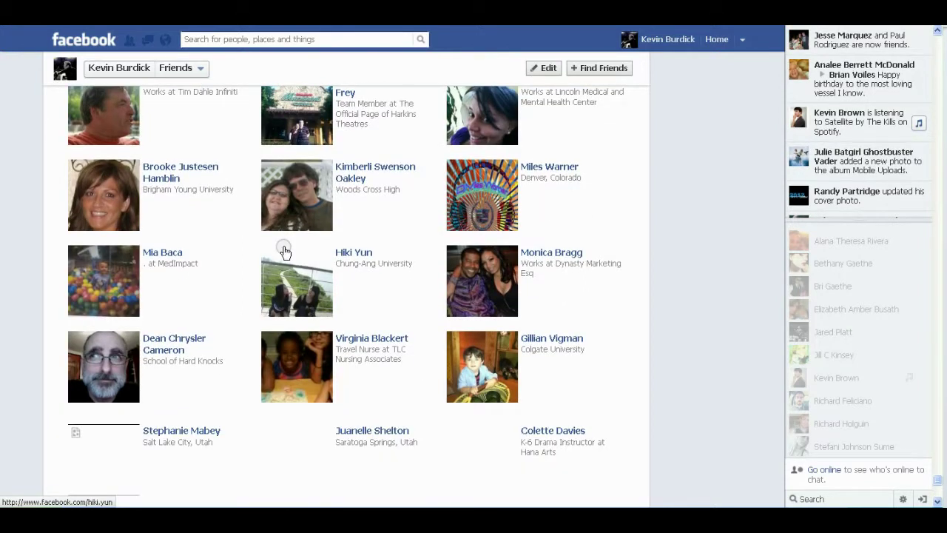
pyautogui.scroll(-15, 285, 251)
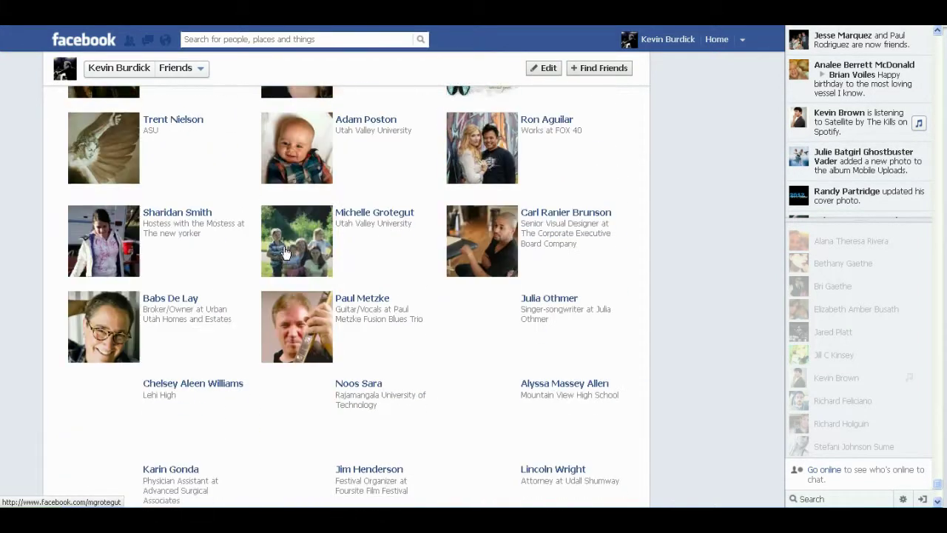
pyautogui.scroll(-10, 285, 252)
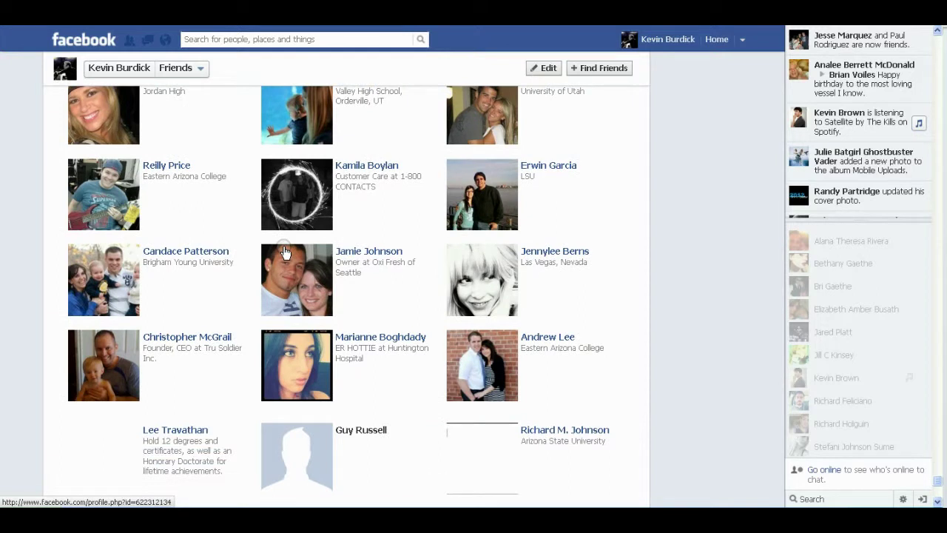
pyautogui.scroll(-5, 285, 253)
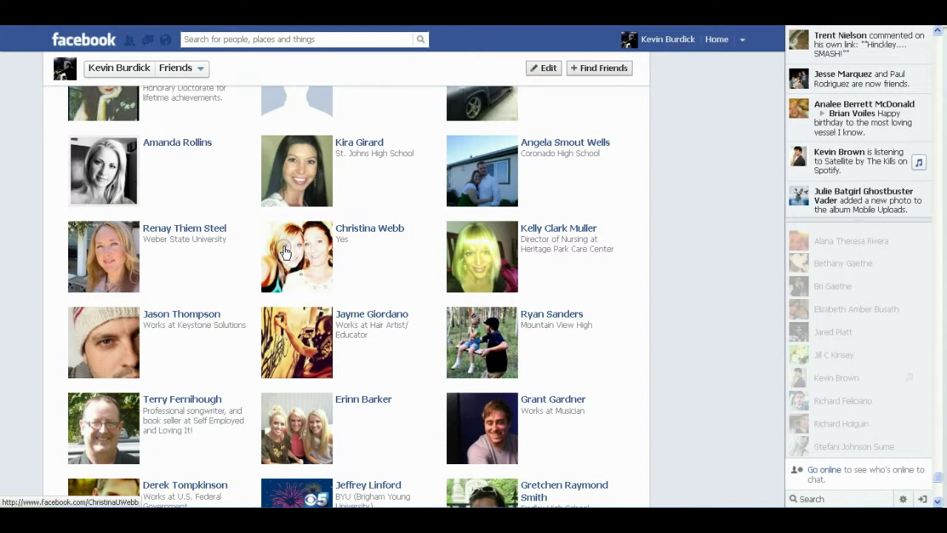
pyautogui.scroll(3, 284, 252)
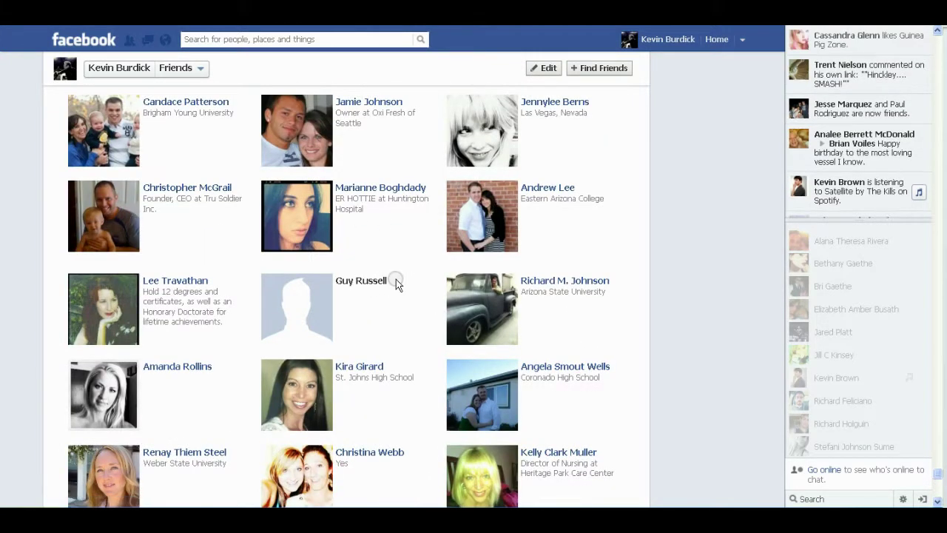
pyautogui.moveTo(390, 286); pyautogui.dragTo(338, 287)
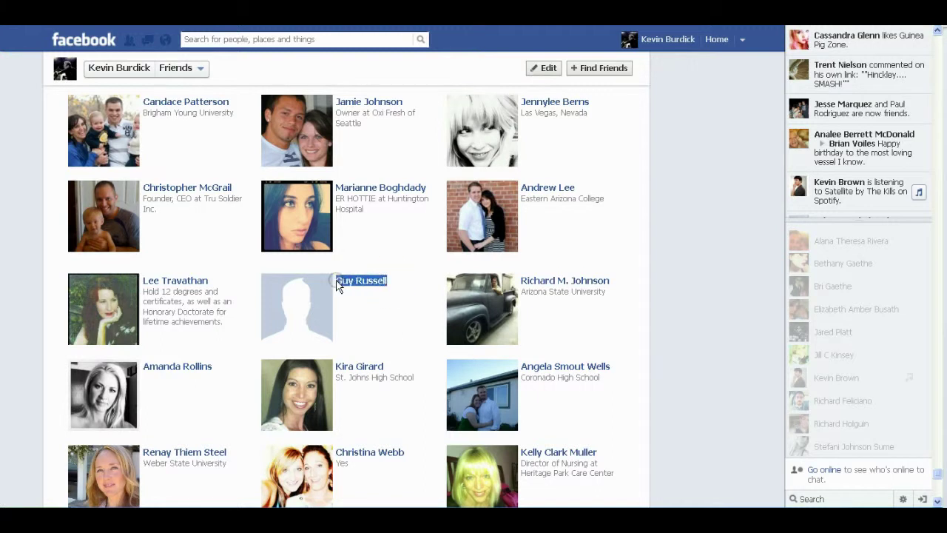
pyautogui.click(370, 294)
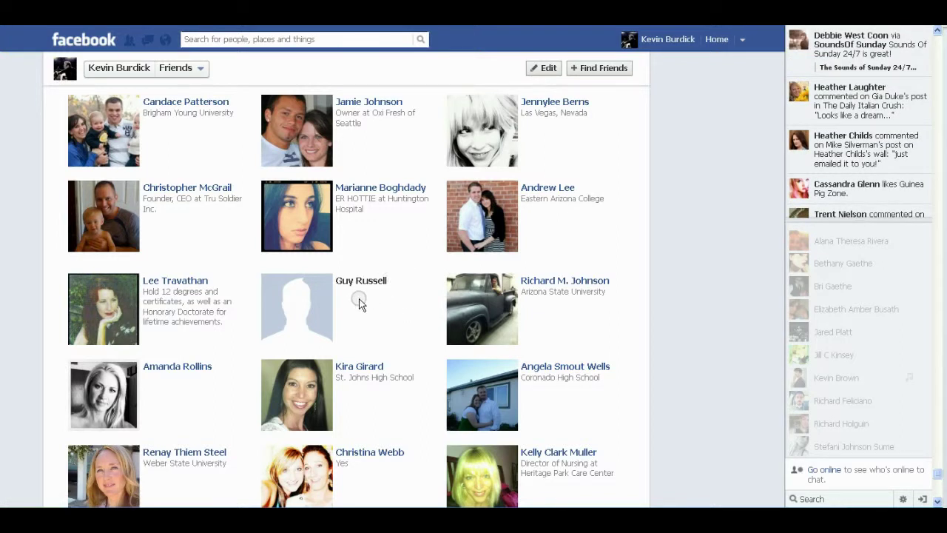
# Step: Scroll far down the friends list to the next friend with a blank silhouette photo
pyautogui.scroll(-2, 360, 304)
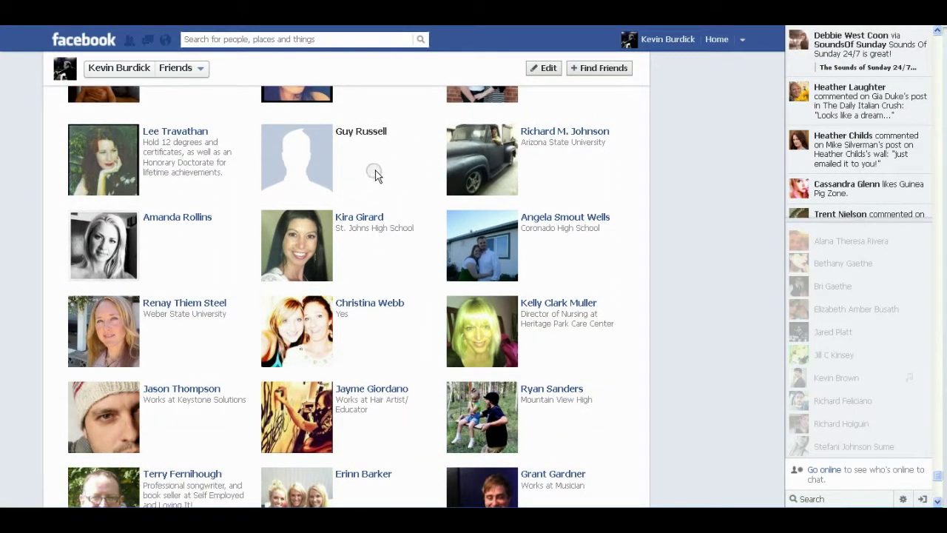
pyautogui.scroll(-8, 379, 170)
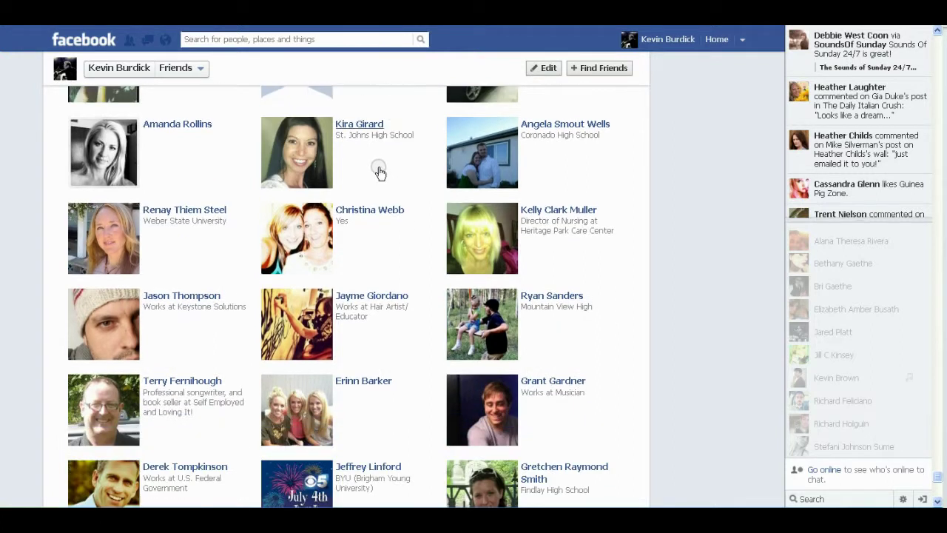
pyautogui.scroll(-8, 377, 172)
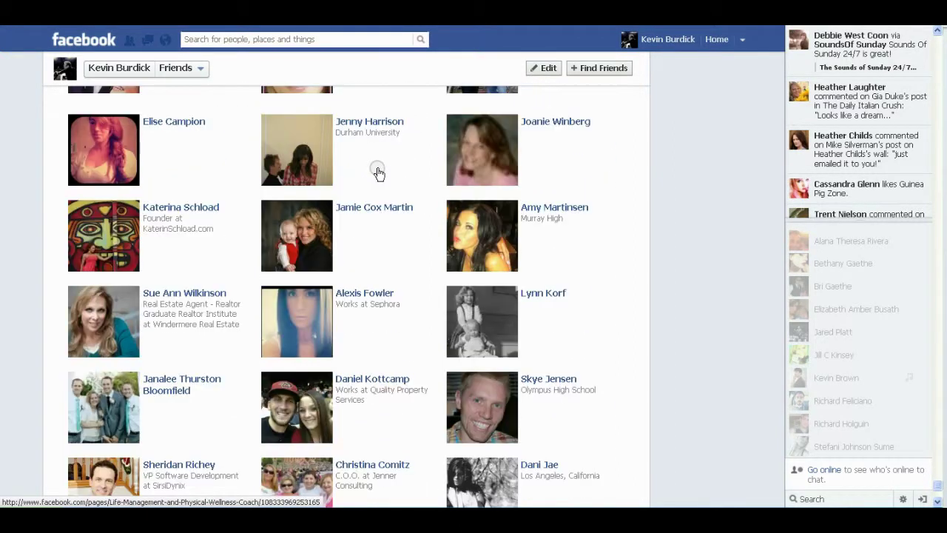
pyautogui.scroll(-3, 377, 171)
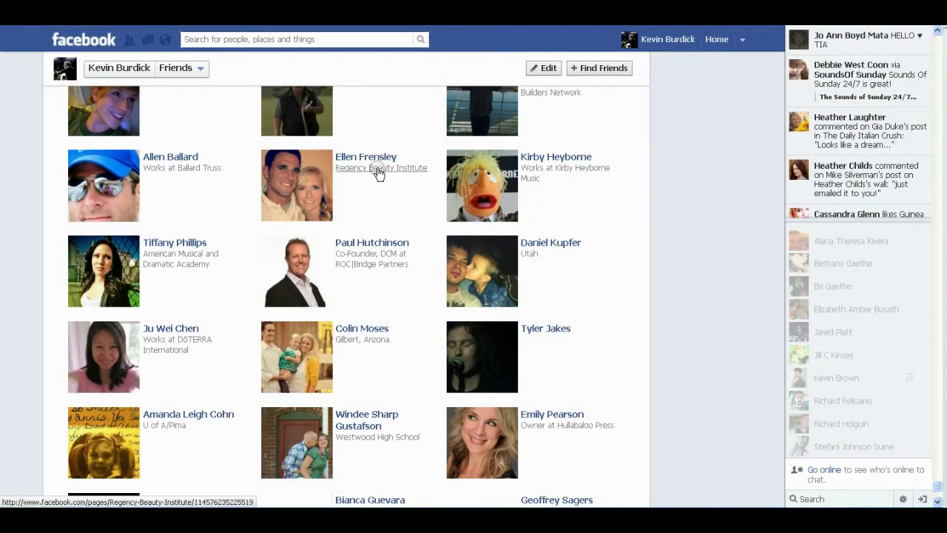
pyautogui.scroll(-2, 377, 172)
pyautogui.scroll(-7, 377, 172)
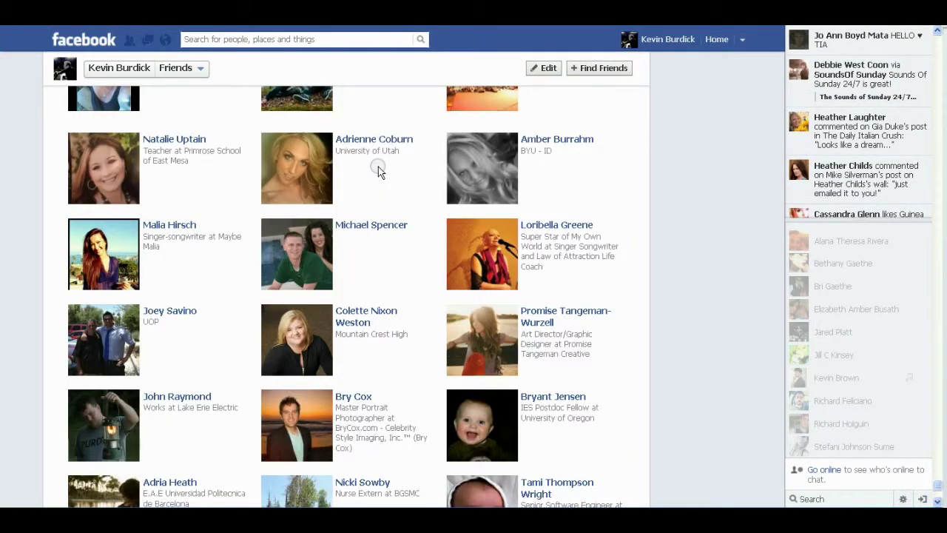
pyautogui.scroll(-9, 378, 170)
pyautogui.scroll(-1, 379, 166)
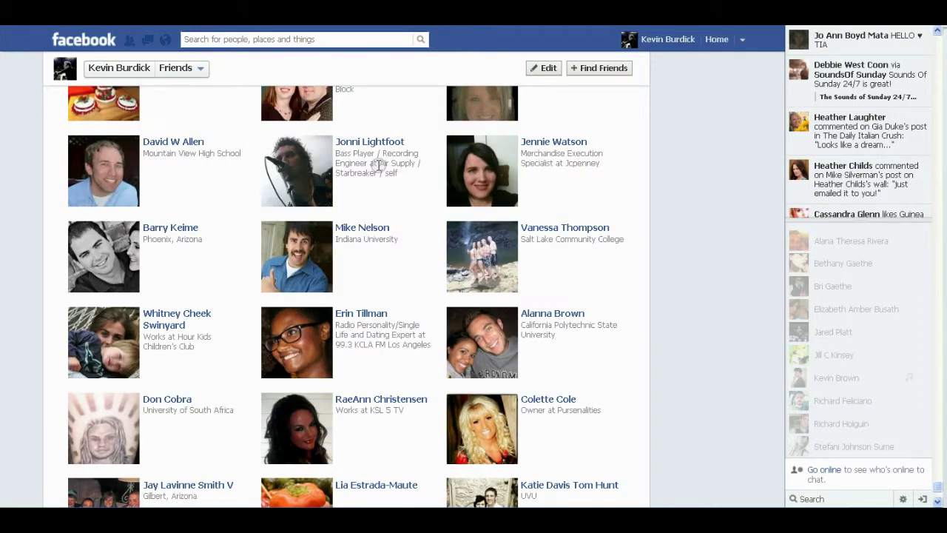
pyautogui.scroll(-5, 379, 166)
pyautogui.scroll(-7, 379, 166)
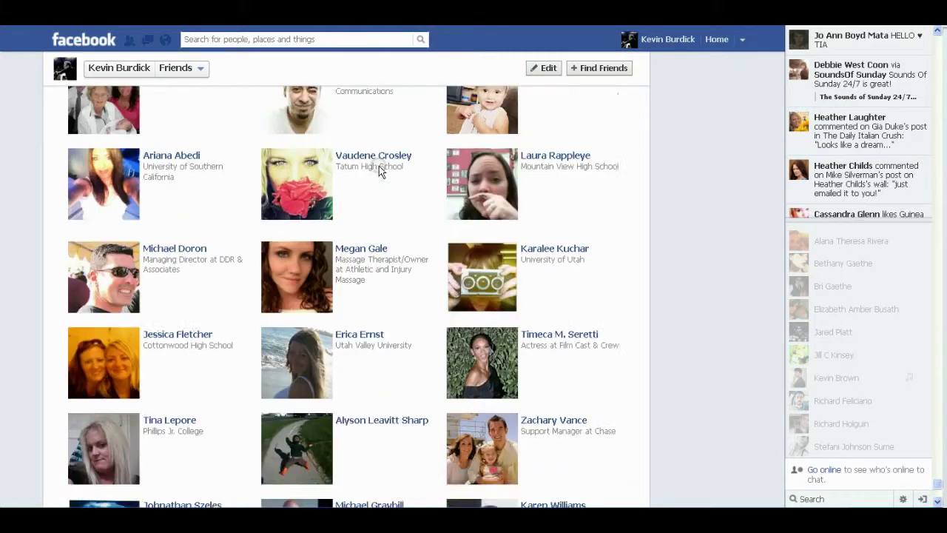
pyautogui.scroll(-1, 404, 292)
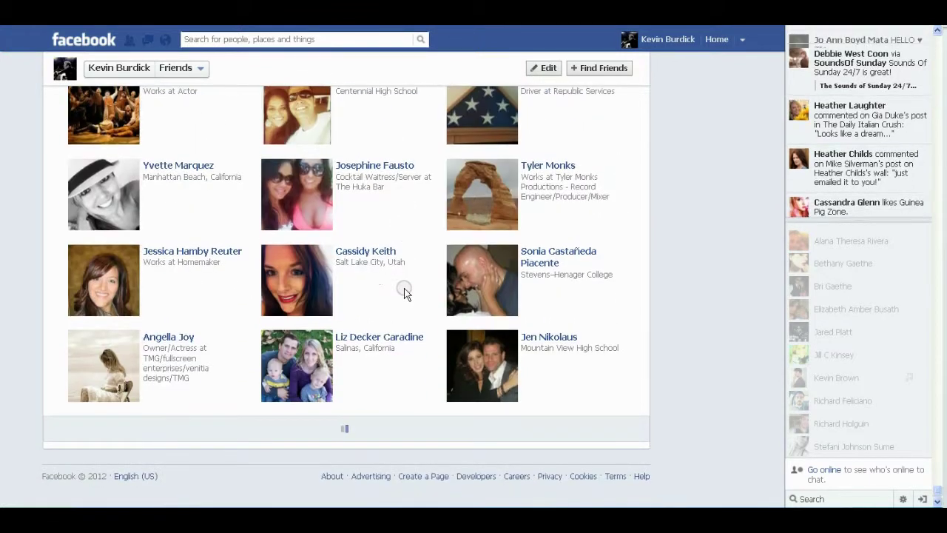
pyautogui.scroll(-4, 404, 292)
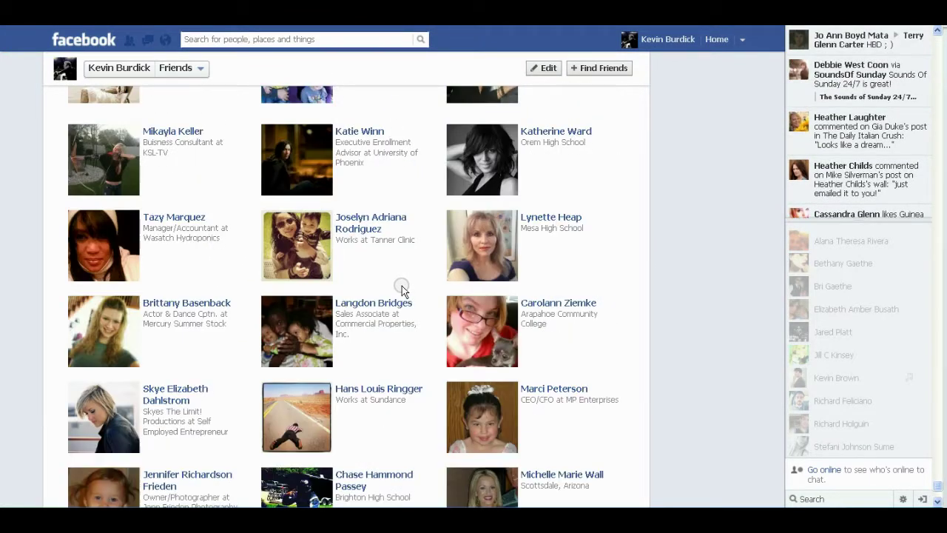
pyautogui.scroll(-3, 402, 289)
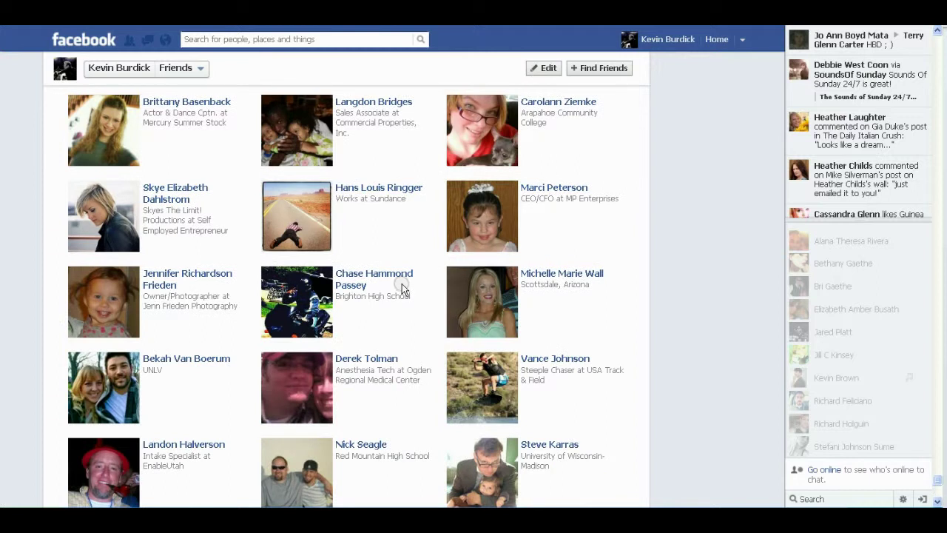
pyautogui.scroll(-5, 402, 287)
pyautogui.scroll(-4, 402, 287)
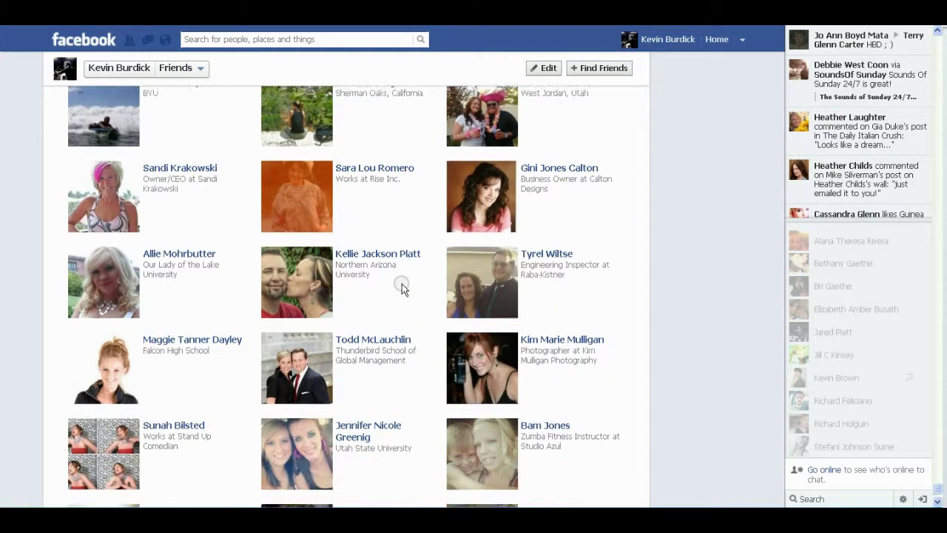
pyautogui.scroll(-1, 401, 287)
pyautogui.scroll(-12, 402, 287)
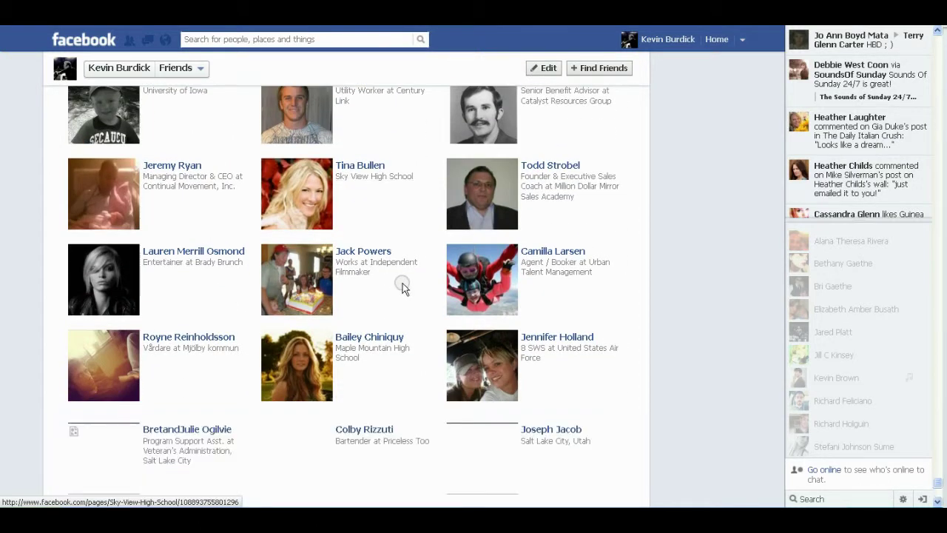
pyautogui.scroll(-10, 402, 287)
pyautogui.scroll(-5, 403, 287)
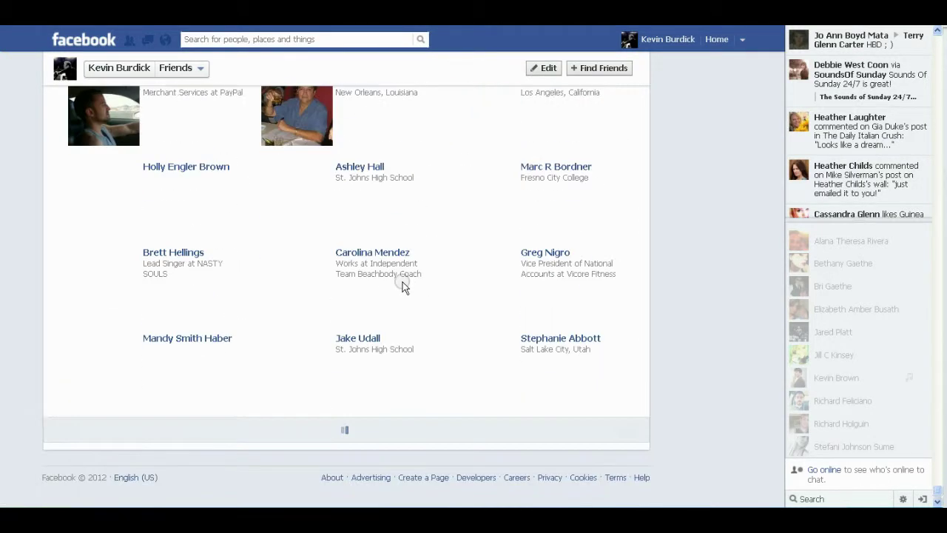
pyautogui.scroll(-5, 403, 287)
pyautogui.scroll(-3, 402, 287)
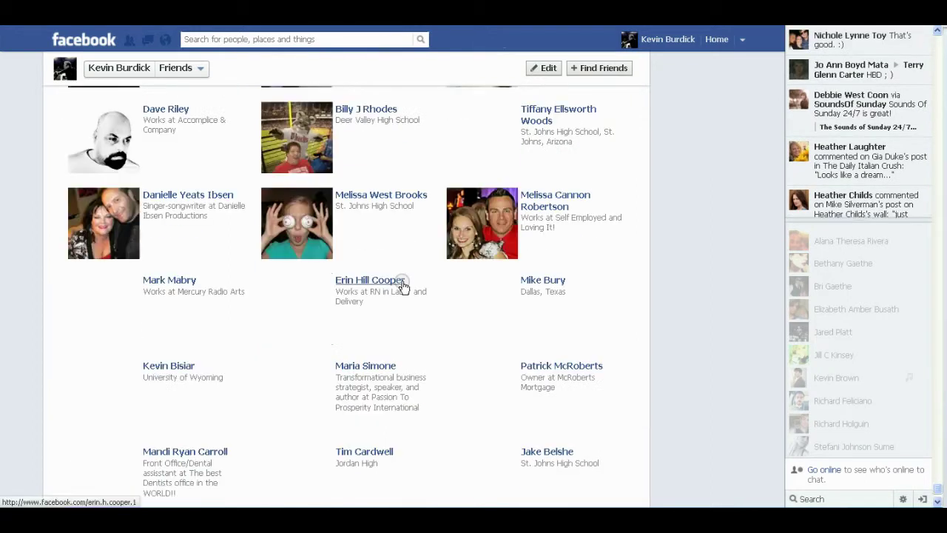
pyautogui.scroll(-6, 401, 287)
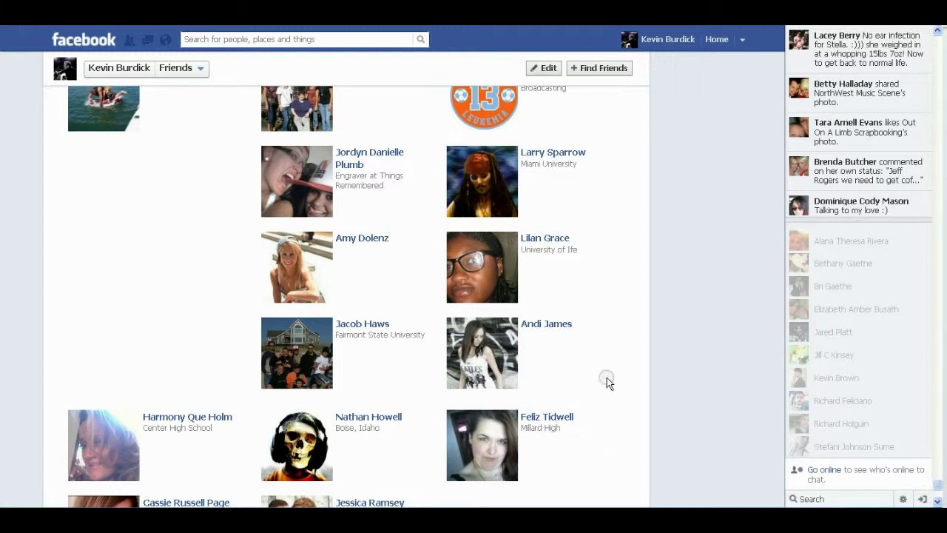
pyautogui.scroll(-3, 603, 373)
pyautogui.scroll(-1, 603, 373)
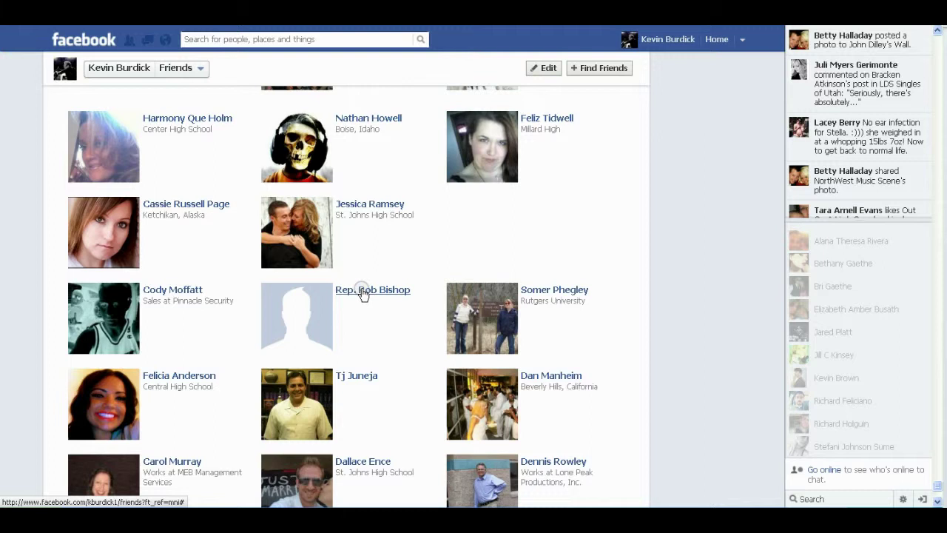
# Step: Unfriend the deactivated blank-photo friend through the Account Inactive dialog's Remove from Friends
pyautogui.click(363, 292)
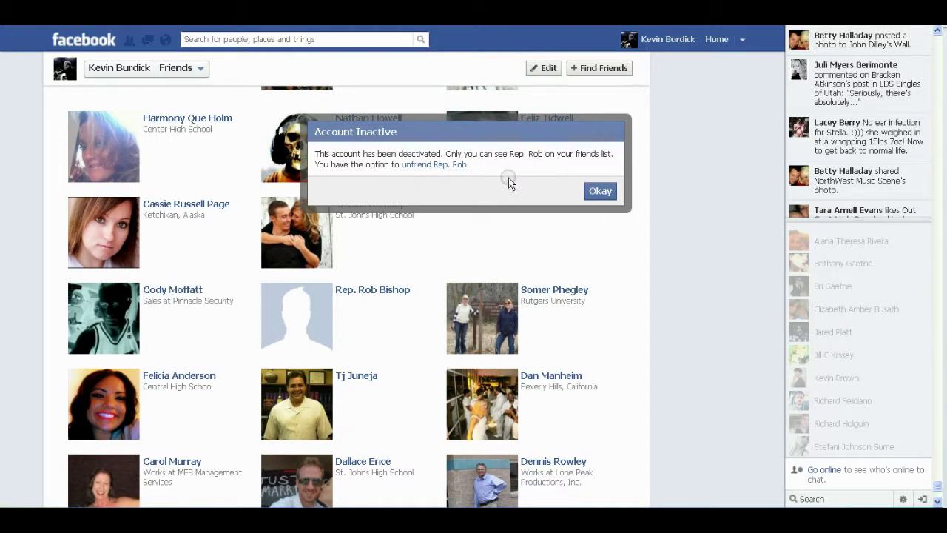
pyautogui.click(431, 166)
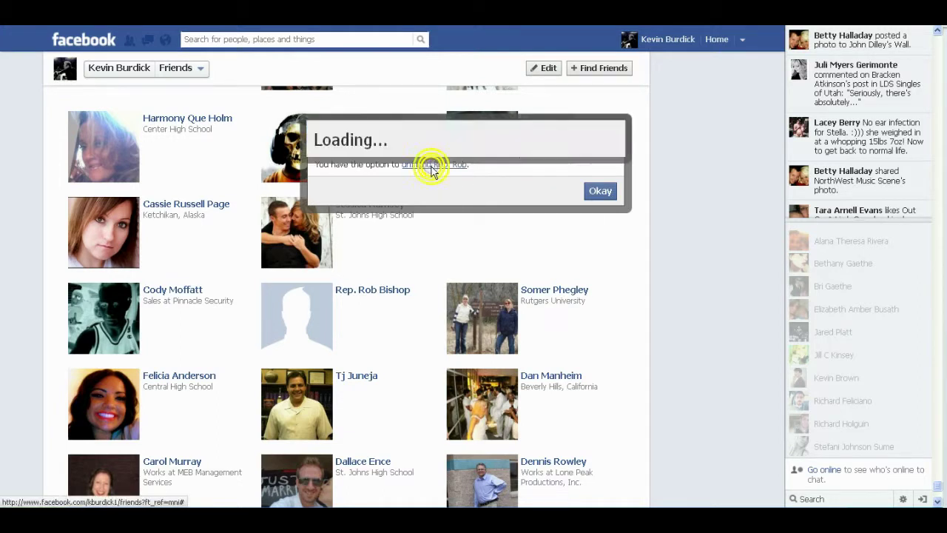
pyautogui.click(497, 222)
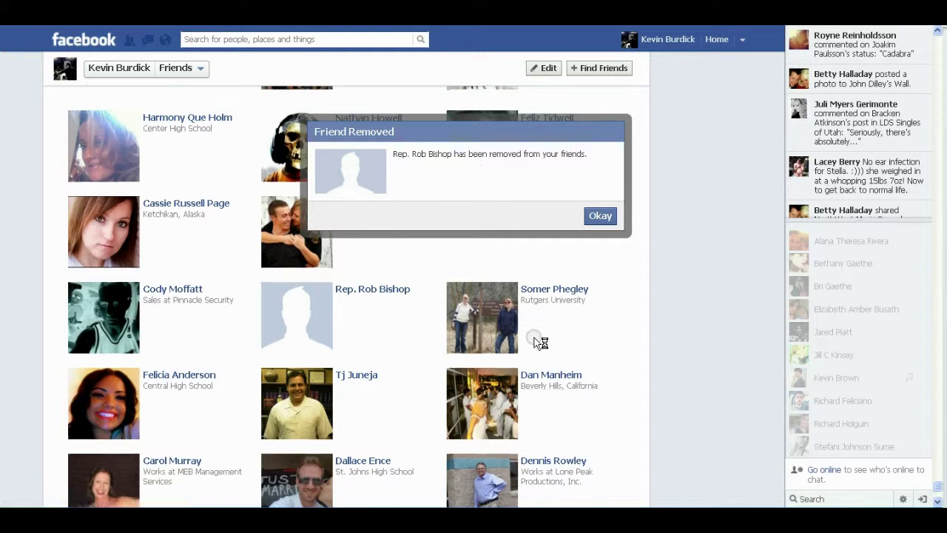
pyautogui.scroll(-2, 534, 337)
pyautogui.scroll(-2, 355, 351)
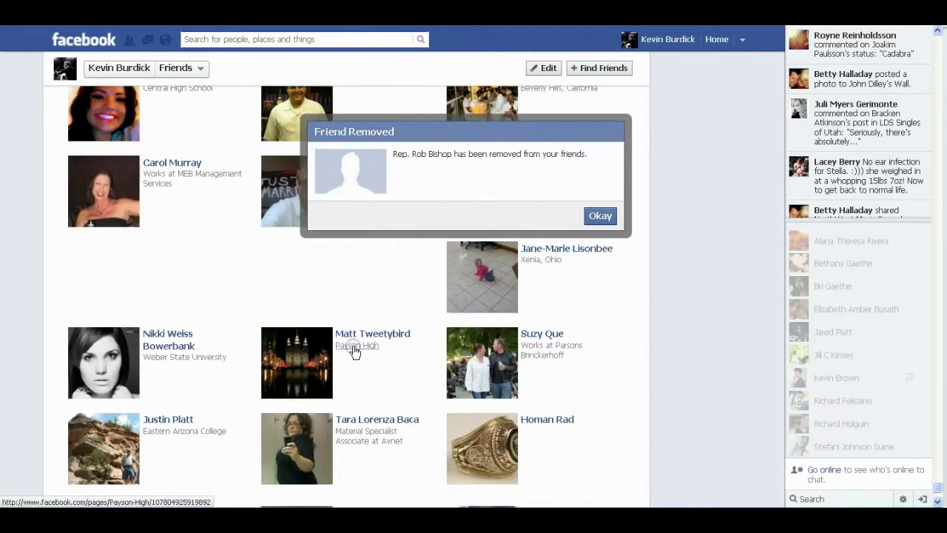
pyautogui.scroll(-4, 354, 352)
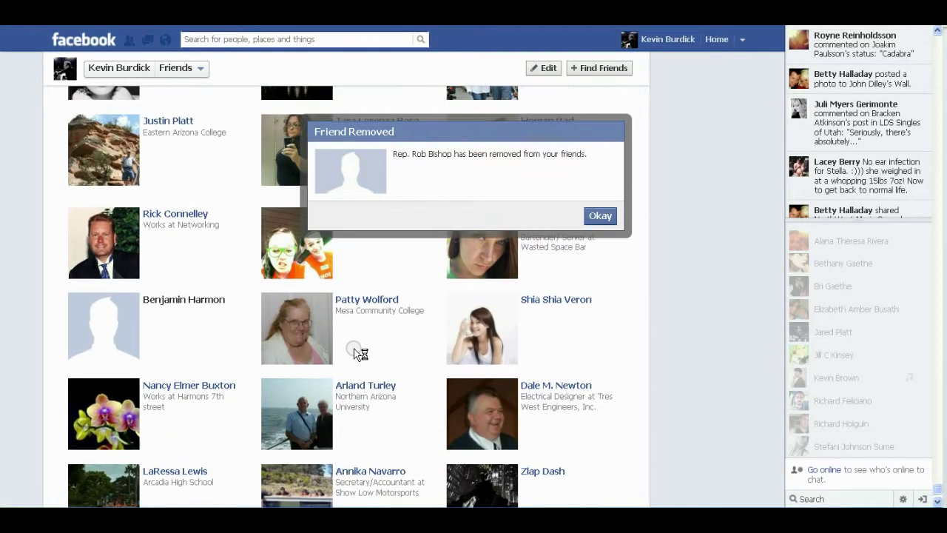
pyautogui.scroll(-3, 267, 325)
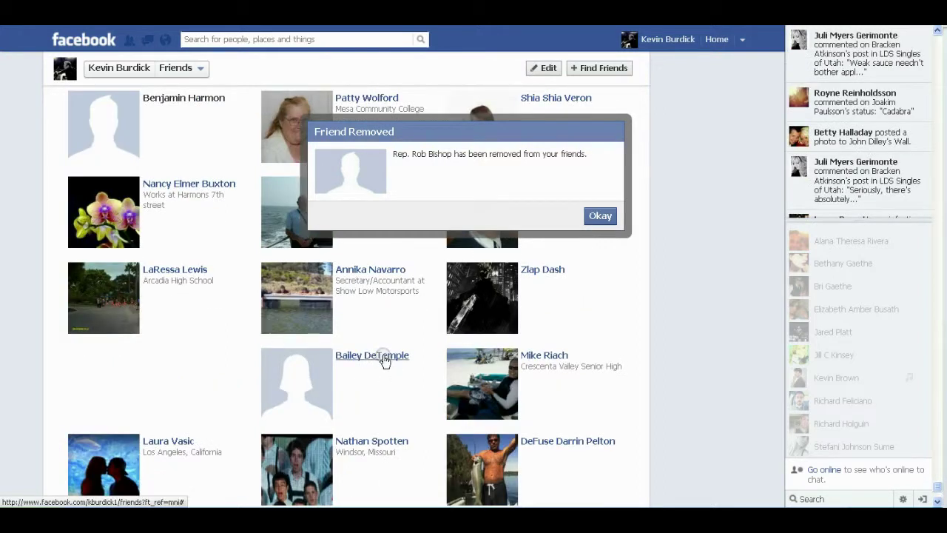
# Step: Remove the next deactivated blank-photo friend using Remove from Friends
pyautogui.click(384, 358)
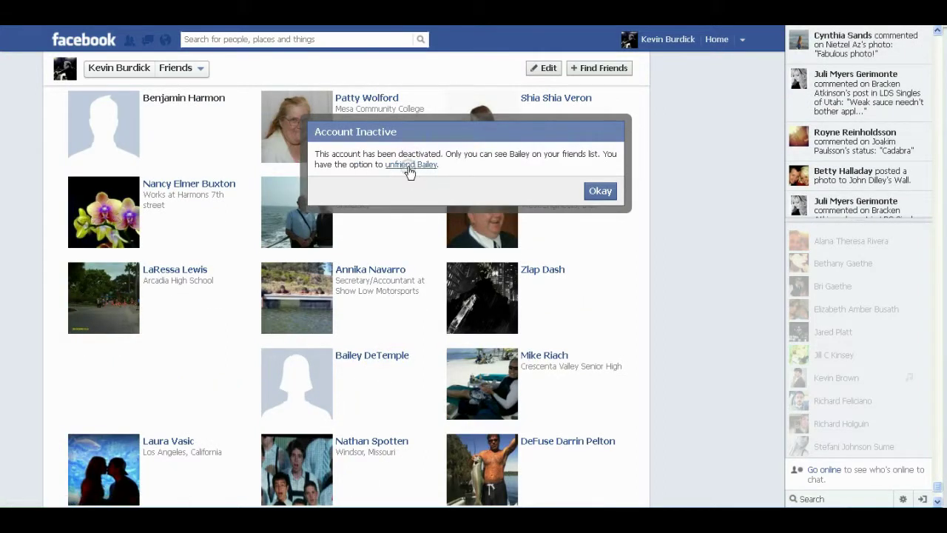
pyautogui.click(411, 165)
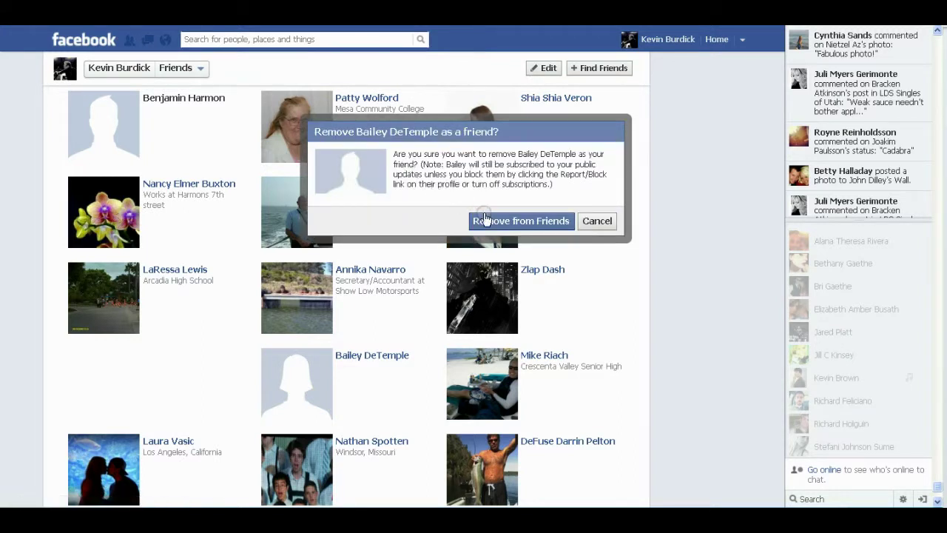
pyautogui.click(481, 219)
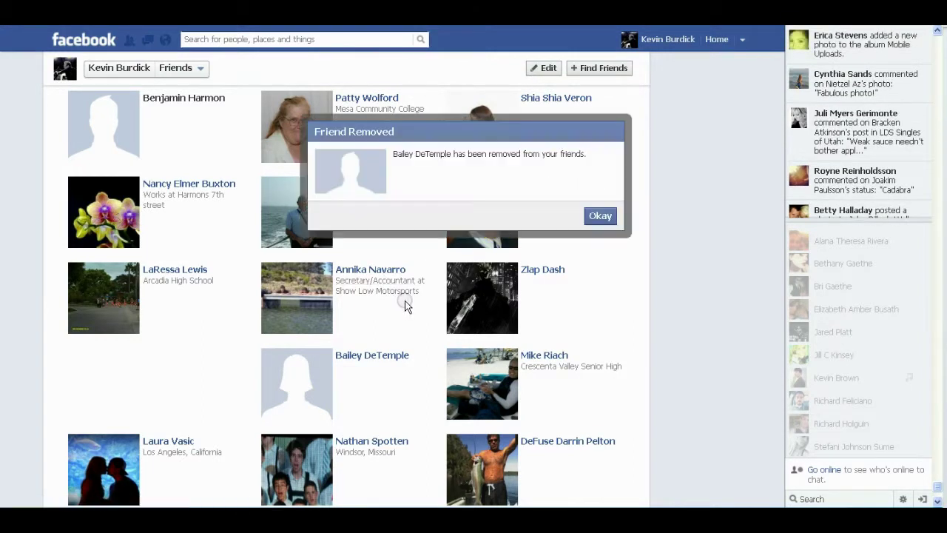
pyautogui.scroll(-4, 404, 306)
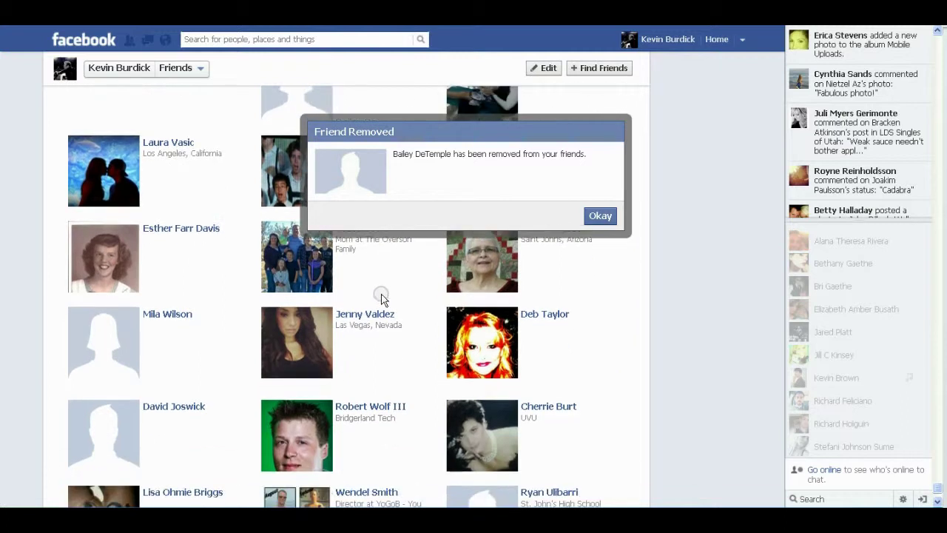
# Step: Remove the deactivated blank-picture friend in the left column the same way
pyautogui.click(165, 314)
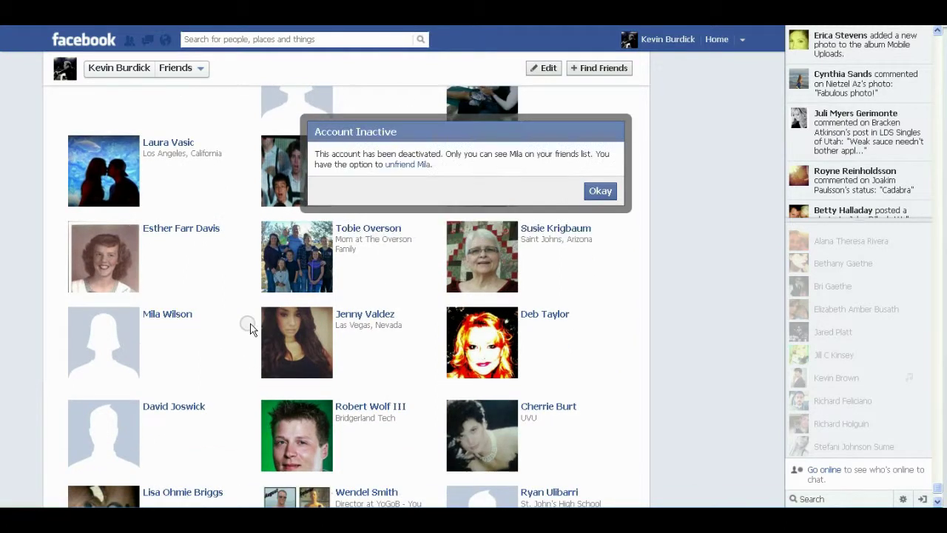
pyautogui.click(411, 165)
pyautogui.click(492, 217)
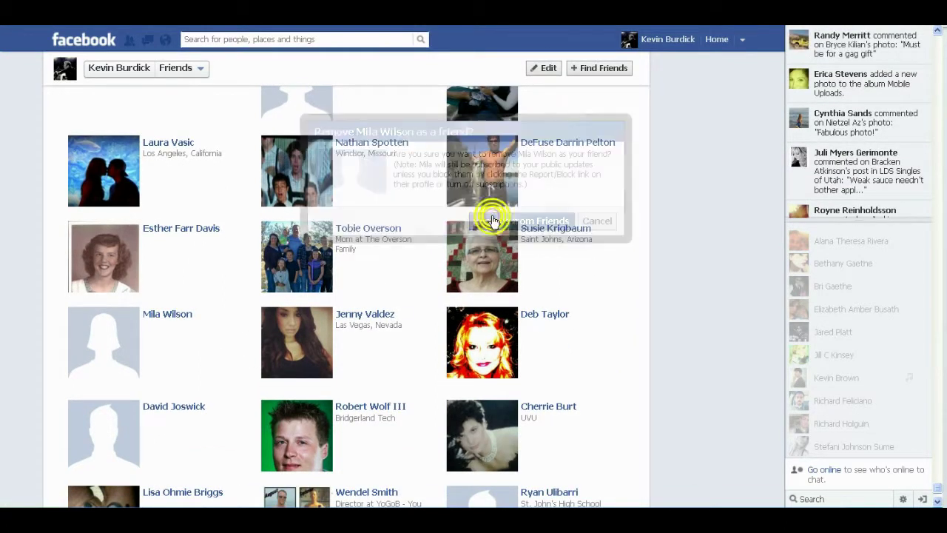
# Step: Unfriend the next deactivated blank-picture friend lower in the left column
pyautogui.click(176, 408)
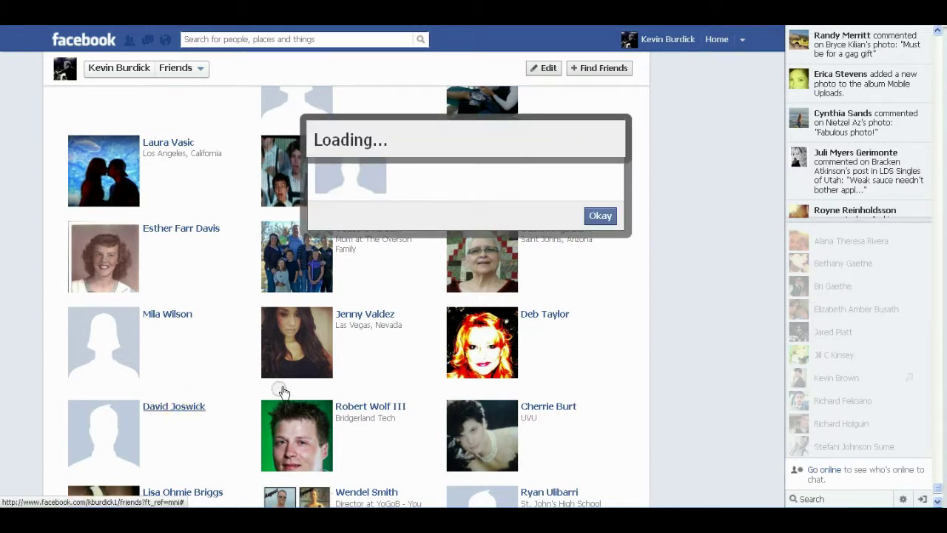
pyautogui.click(414, 166)
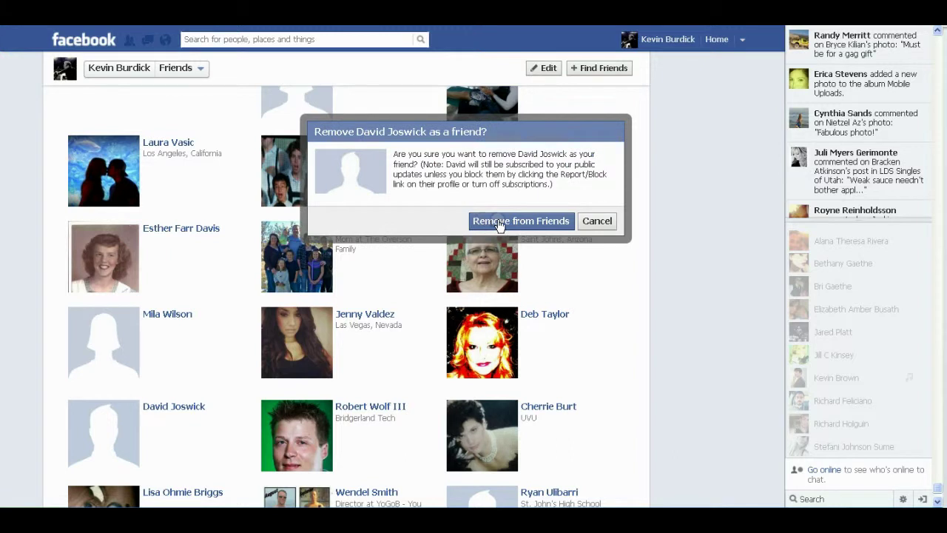
pyautogui.click(497, 221)
# Step: Unfriend the deactivated blank-picture friend in the right column
pyautogui.scroll(-5, 380, 288)
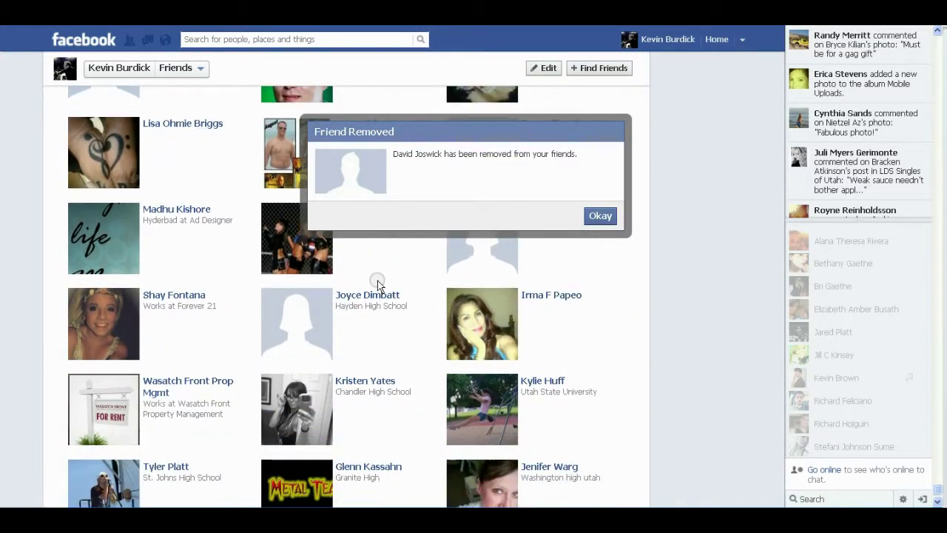
pyautogui.scroll(-5, 367, 285)
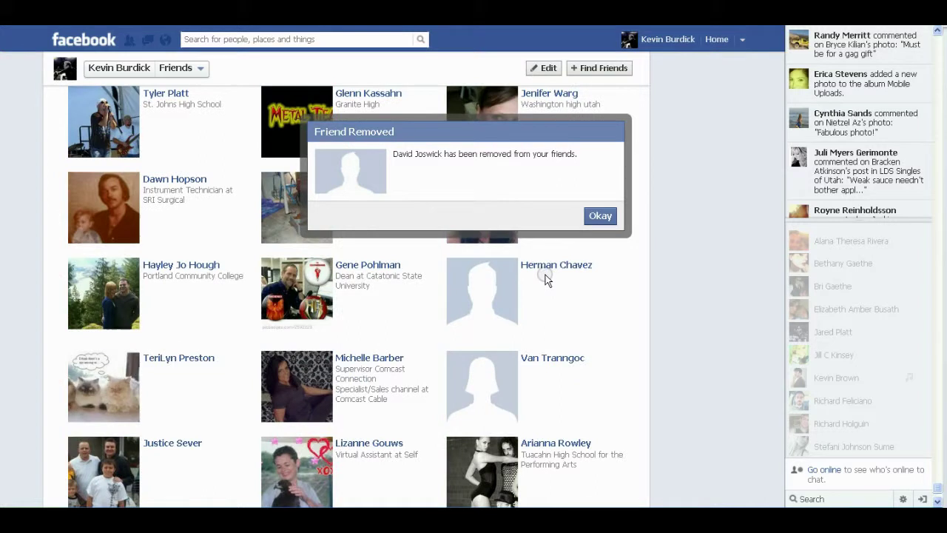
pyautogui.click(551, 359)
pyautogui.click(491, 220)
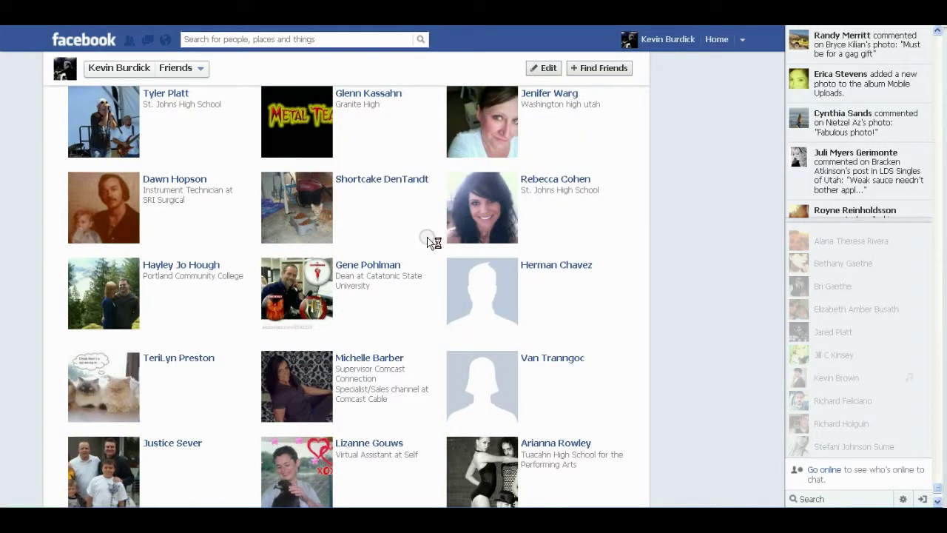
# Step: Unfriend the deactivated blank-picture friend in the right column using Remove from Friends
pyautogui.click(550, 266)
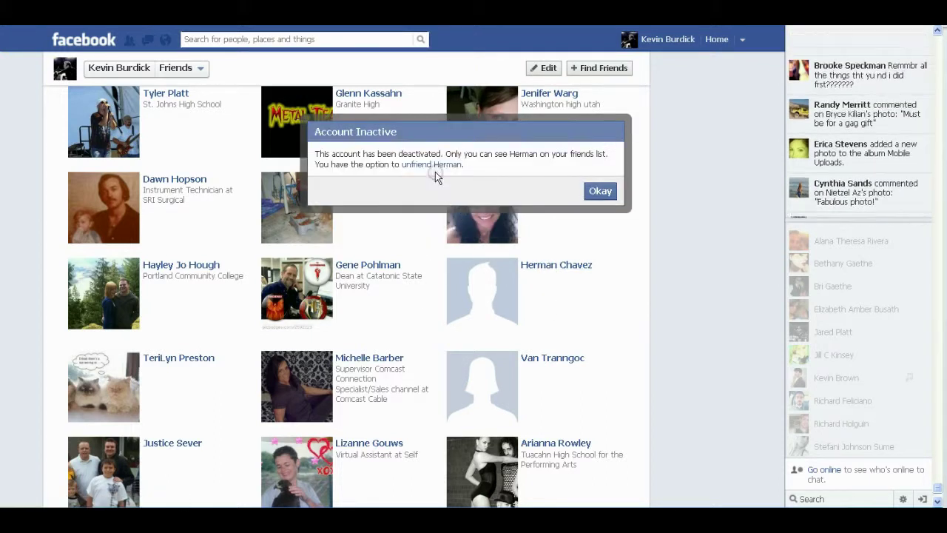
pyautogui.click(434, 164)
pyautogui.click(516, 222)
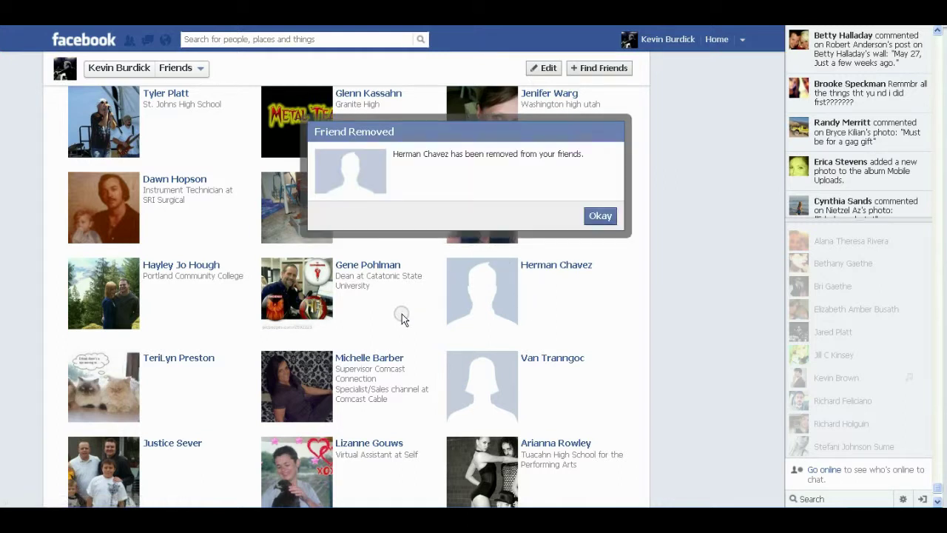
pyautogui.scroll(-5, 402, 314)
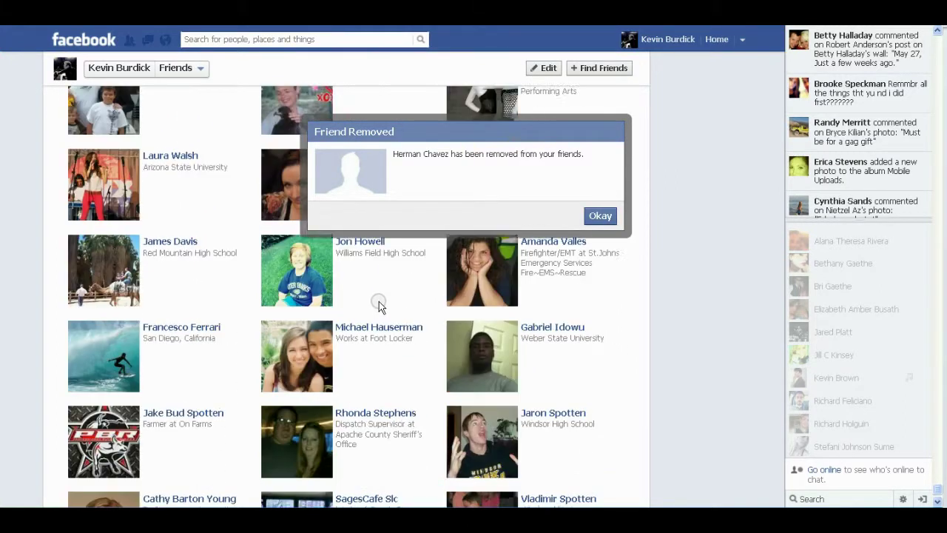
pyautogui.scroll(-3, 378, 305)
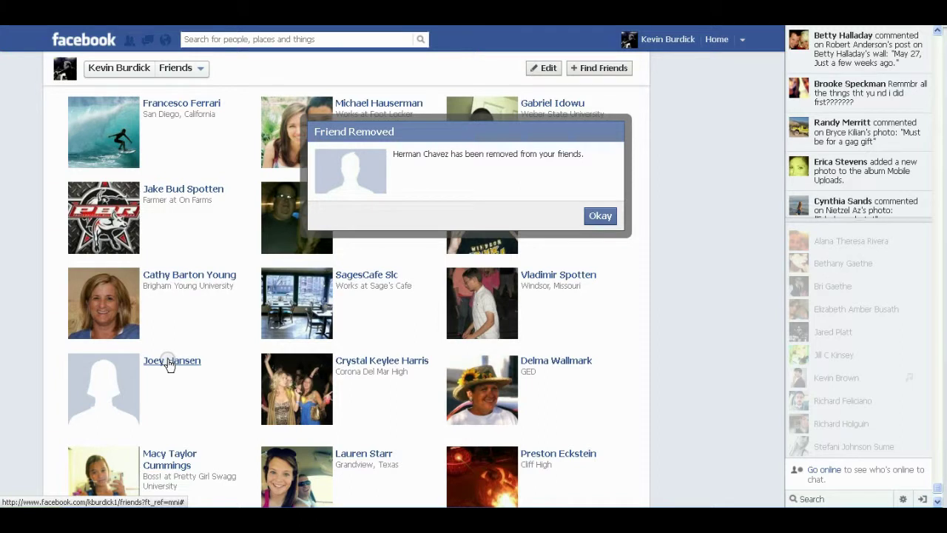
# Step: Unfriend the deactivated left-column friend, then open the next blank-picture friend's profile
pyautogui.moveTo(379, 361)
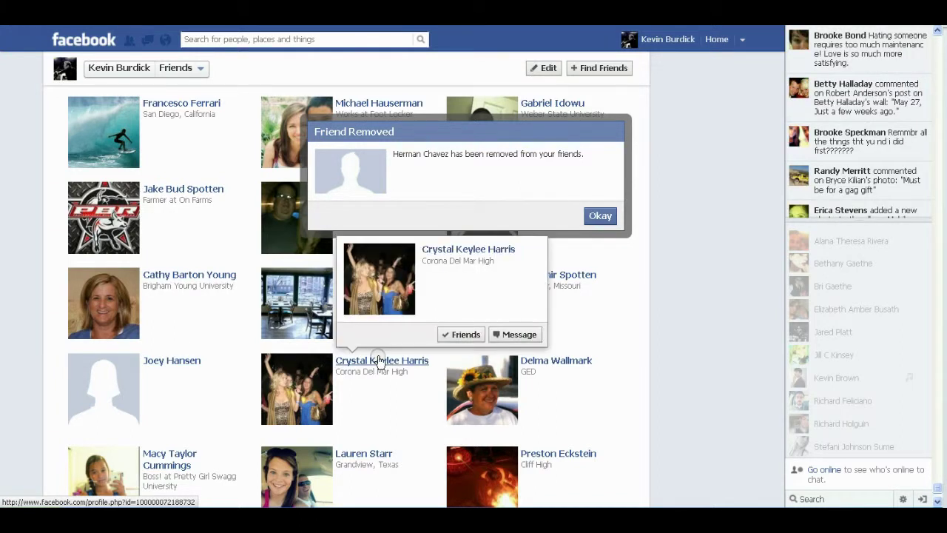
pyautogui.click(173, 361)
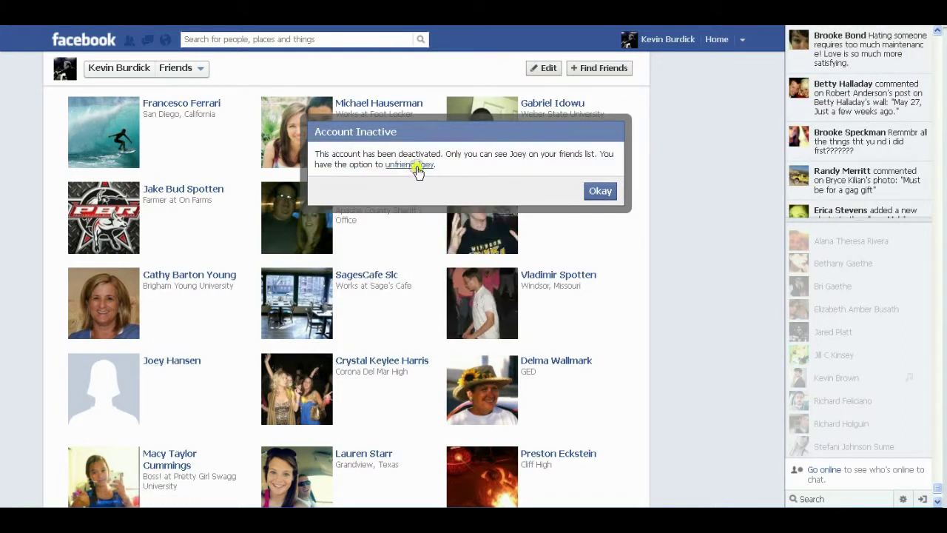
pyautogui.click(415, 168)
pyautogui.click(518, 220)
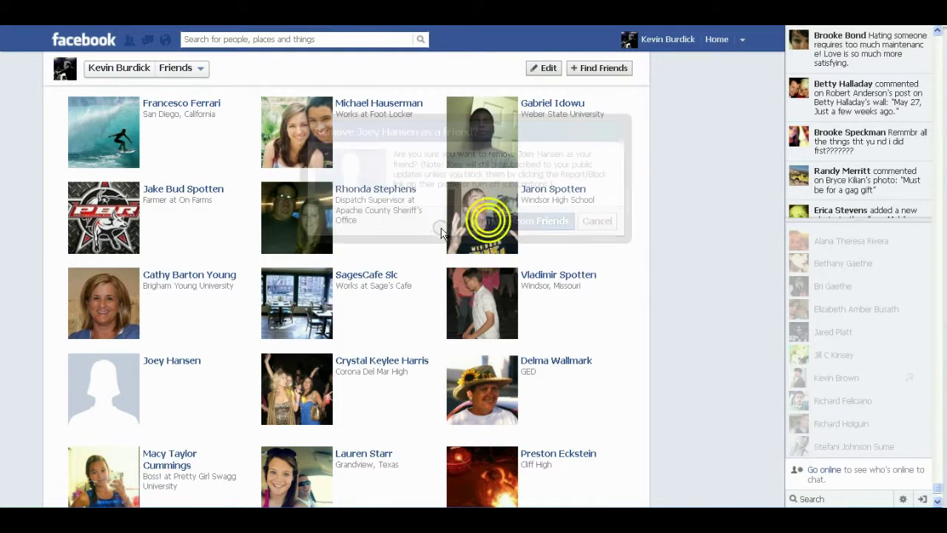
pyautogui.scroll(-5, 414, 266)
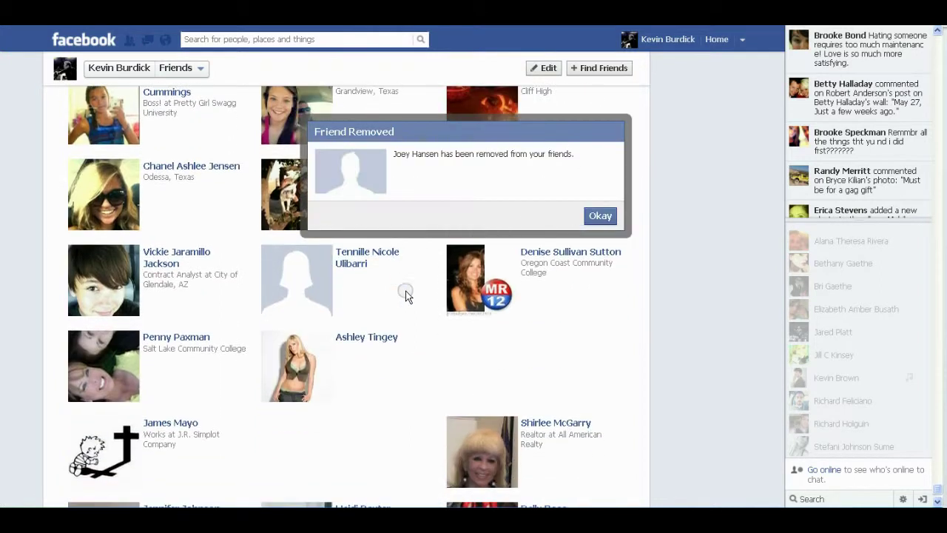
pyautogui.click(353, 271)
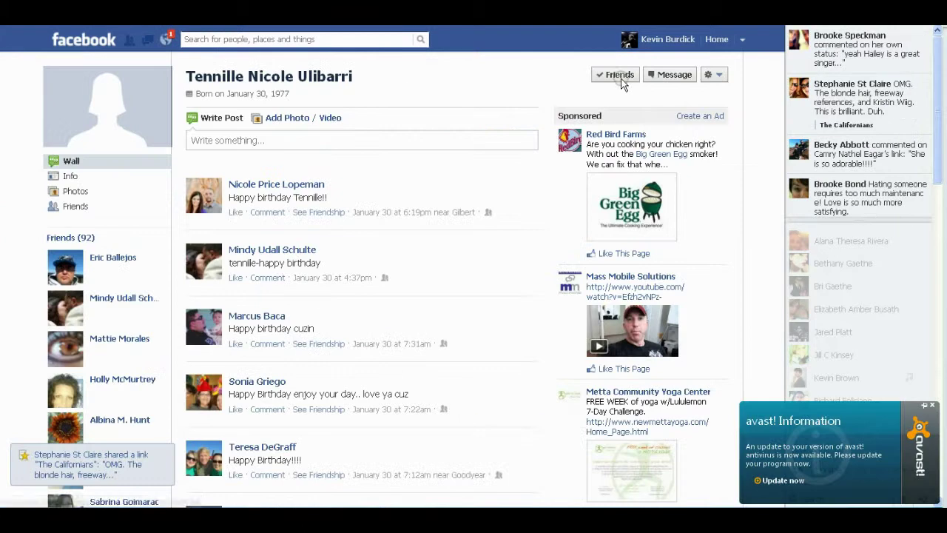
# Step: Unfriend the blank-photo person whose profile is open, confirm the removal, and dismiss the notice
pyautogui.moveTo(620, 82)
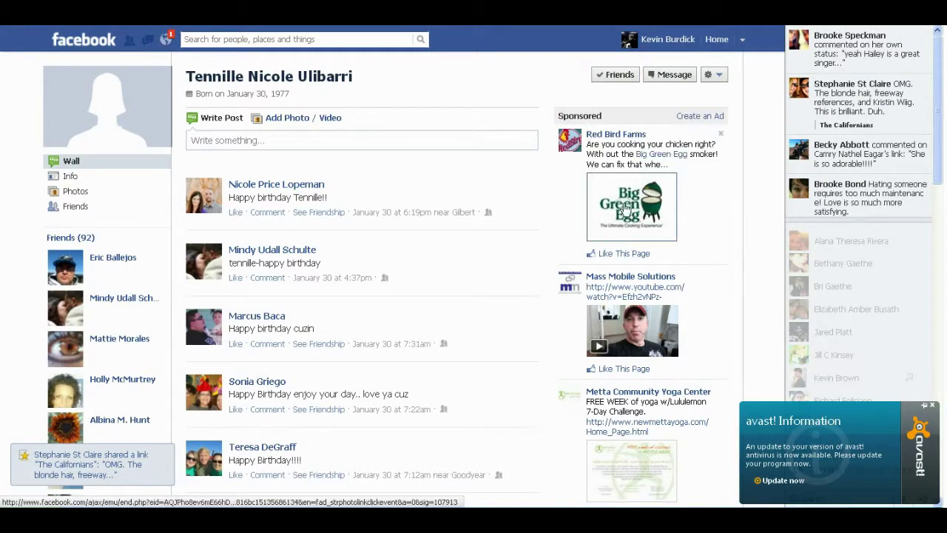
pyautogui.click(622, 235)
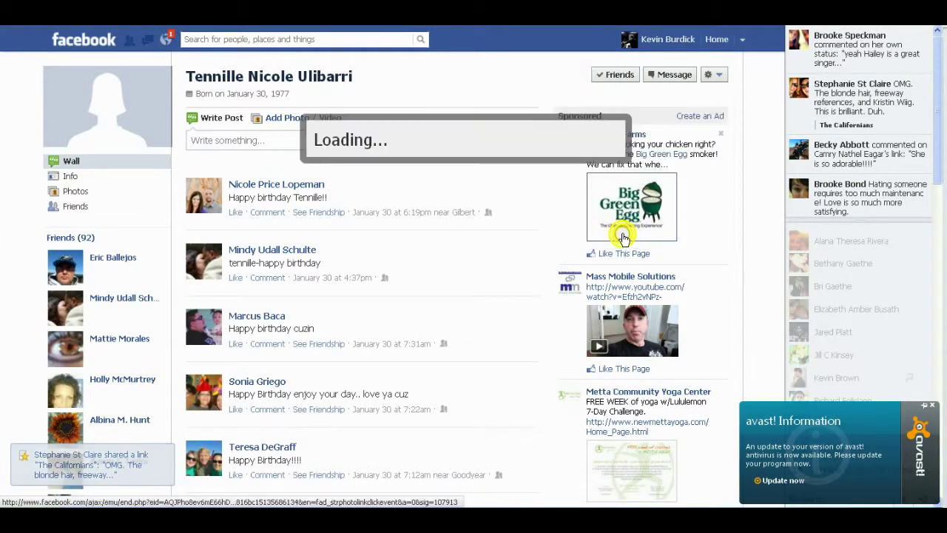
pyautogui.click(502, 222)
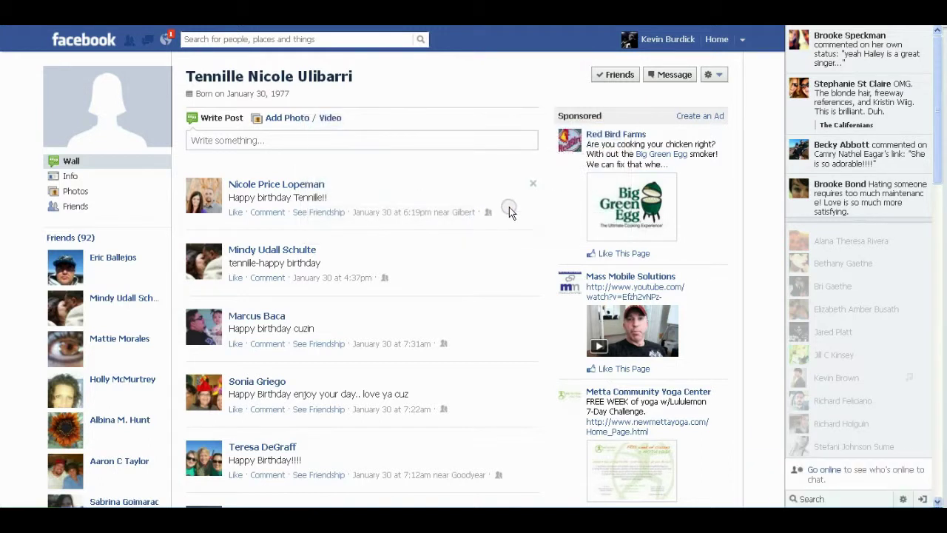
pyautogui.click(600, 216)
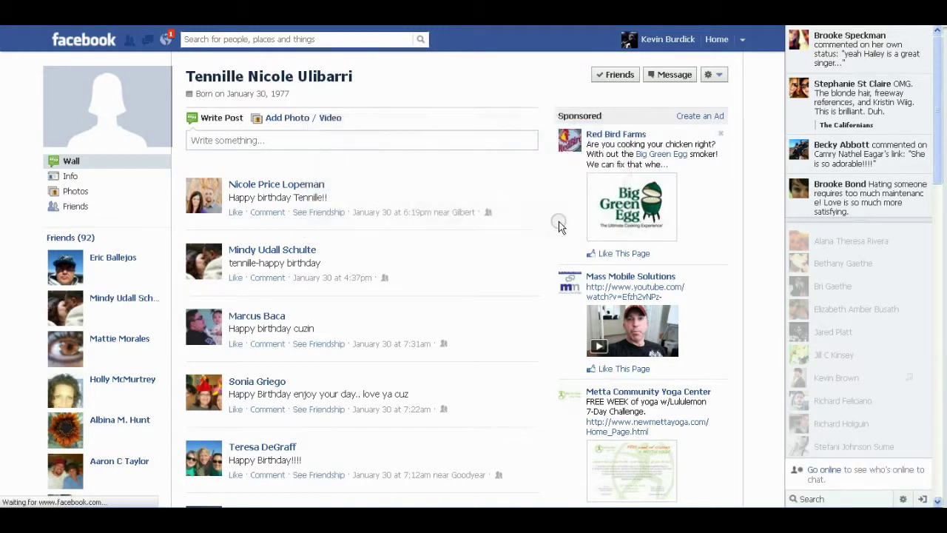